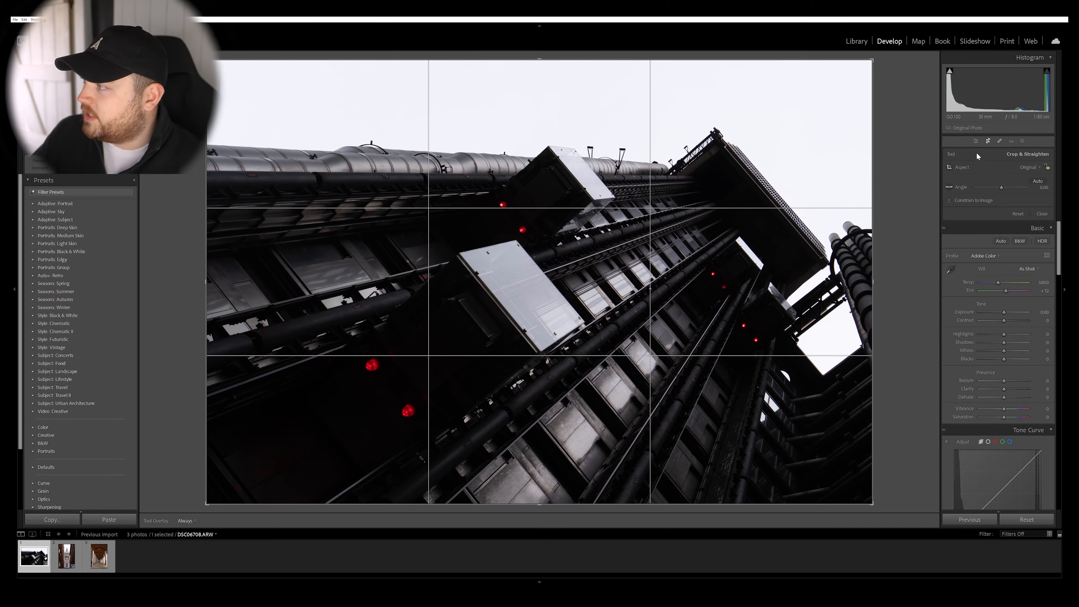
Close the crop tool and compare the photo with its unedited version at different zoom levels.
click(982, 142)
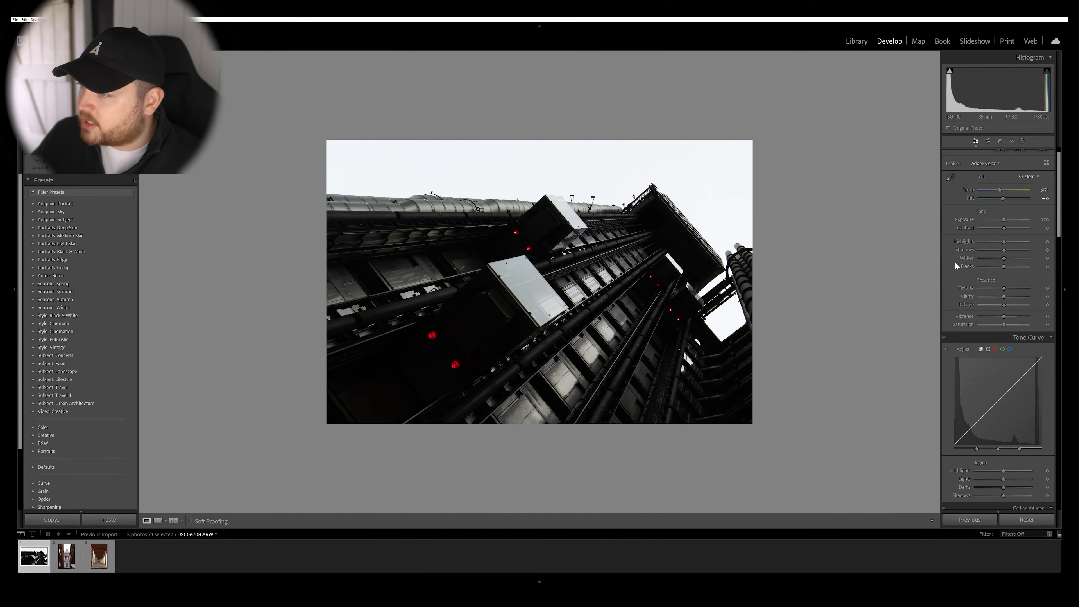
key(backslash)
key(backslash)
key(backslash)
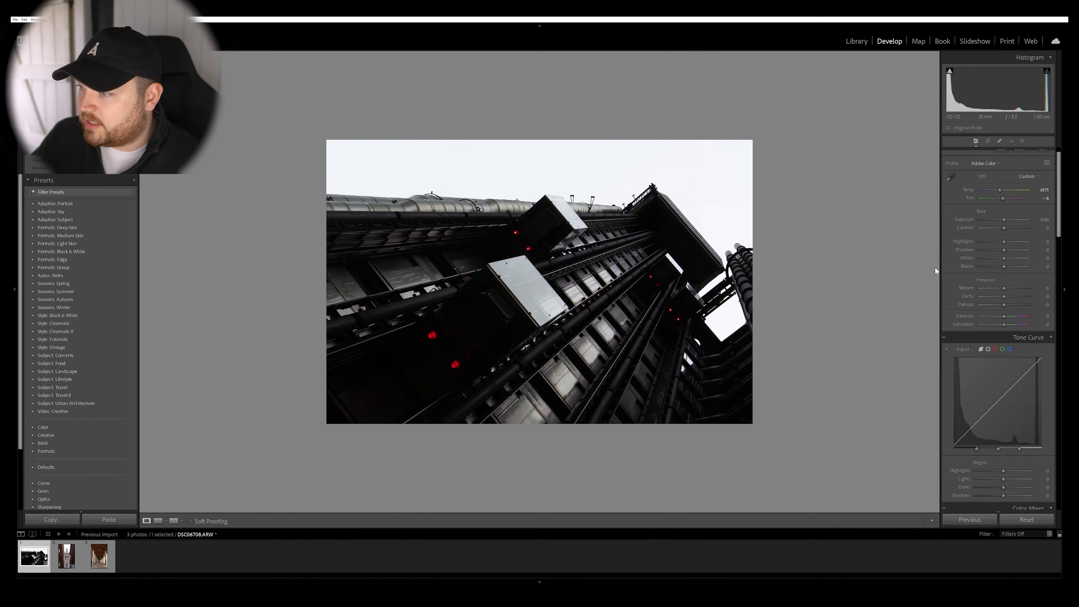
key(backslash)
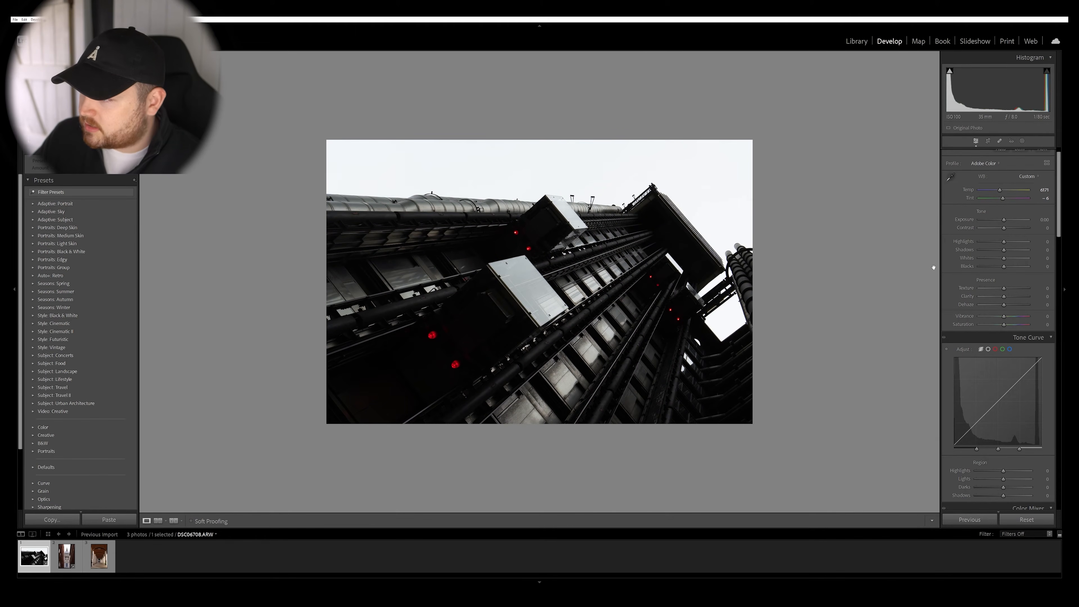
key(z)
key(z)
key(z)
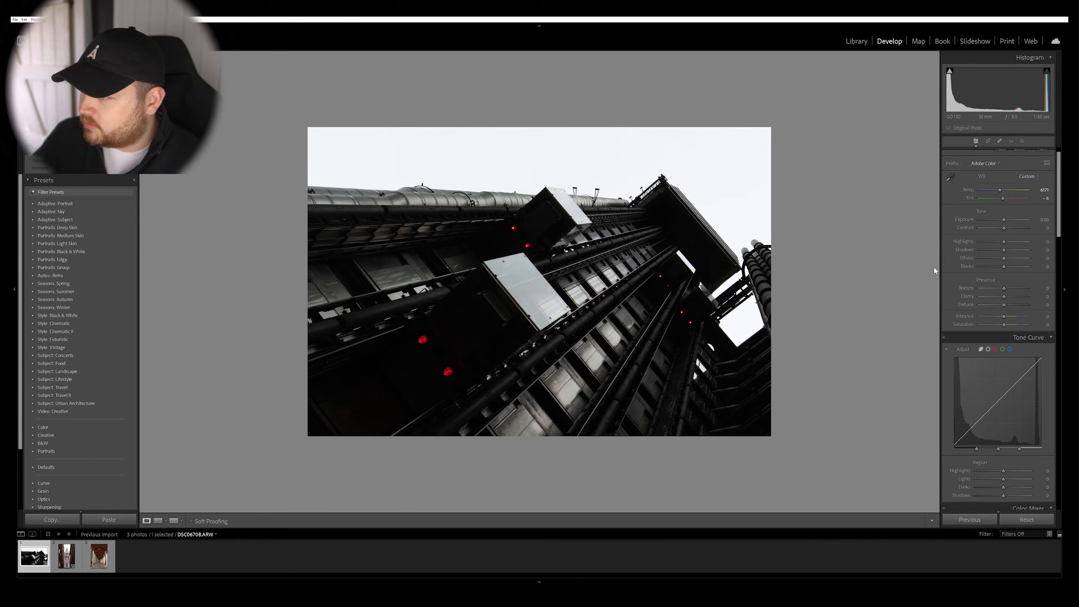
key(backslash)
key(backslash)
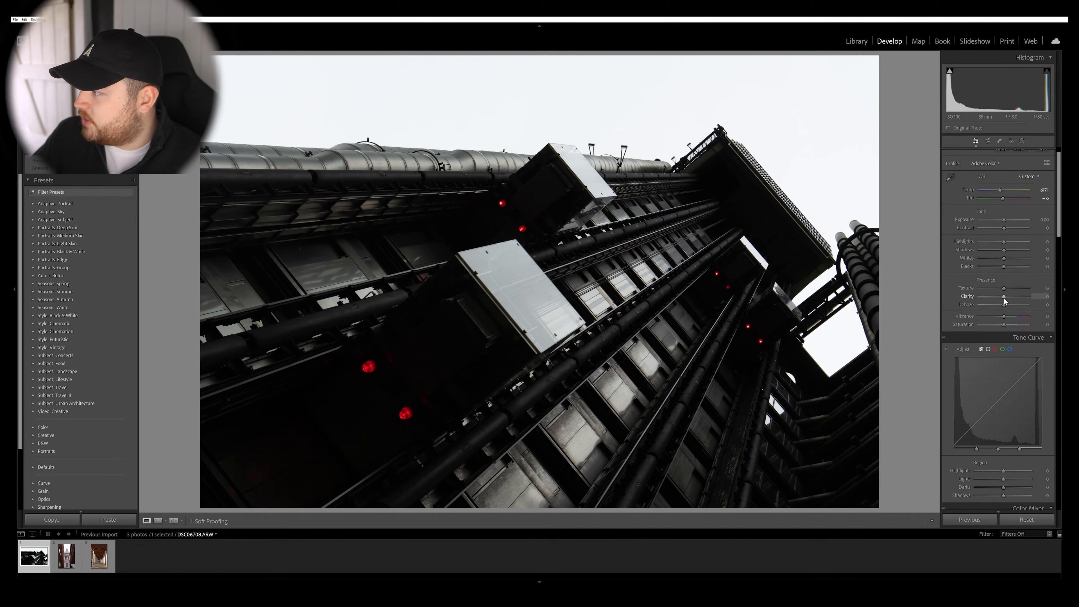
Try Clarity at -100 to judge the softened look, and bring it back close to zero.
drag(1005, 300, 886, 294)
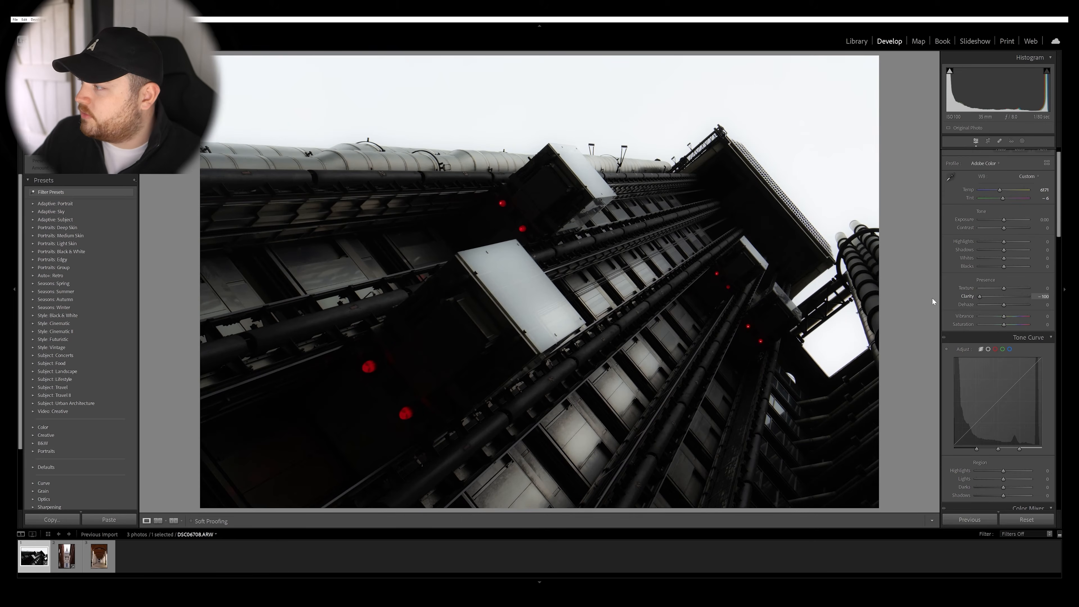
drag(988, 297, 1008, 331)
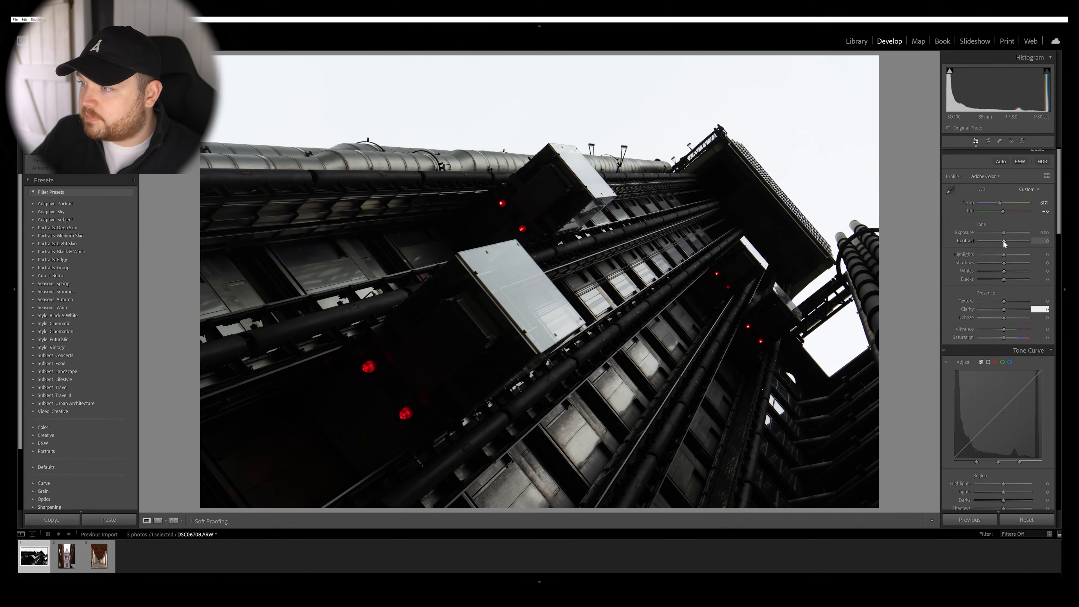
Set Contrast to +17, Shadows to +33, Whites to -7, Texture to +10 and Clarity to +20.
drag(1004, 241, 1011, 262)
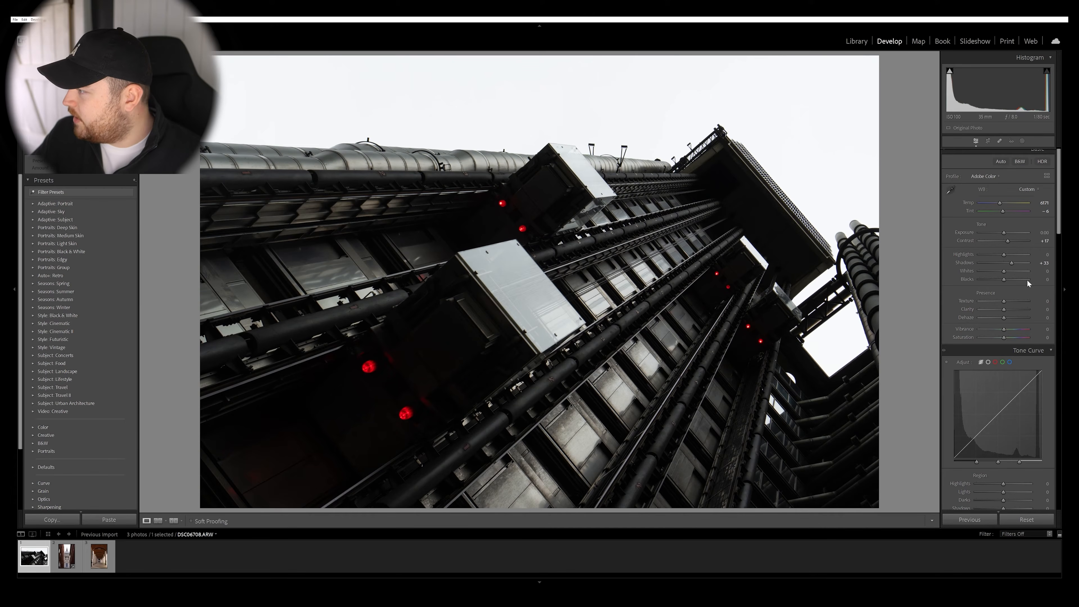
drag(1003, 273, 1002, 271)
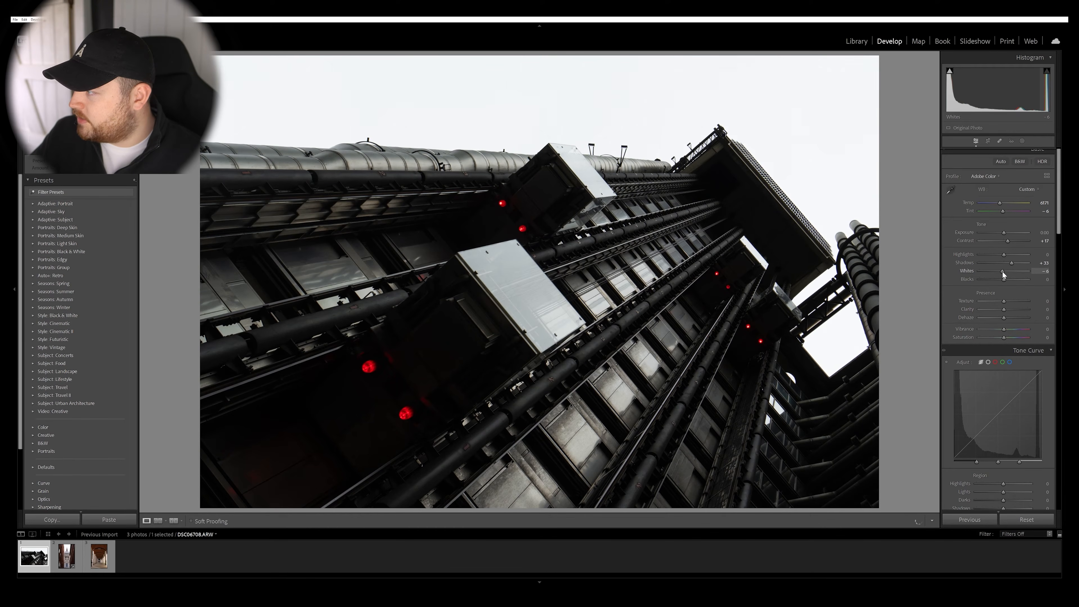
drag(1003, 309, 1009, 308)
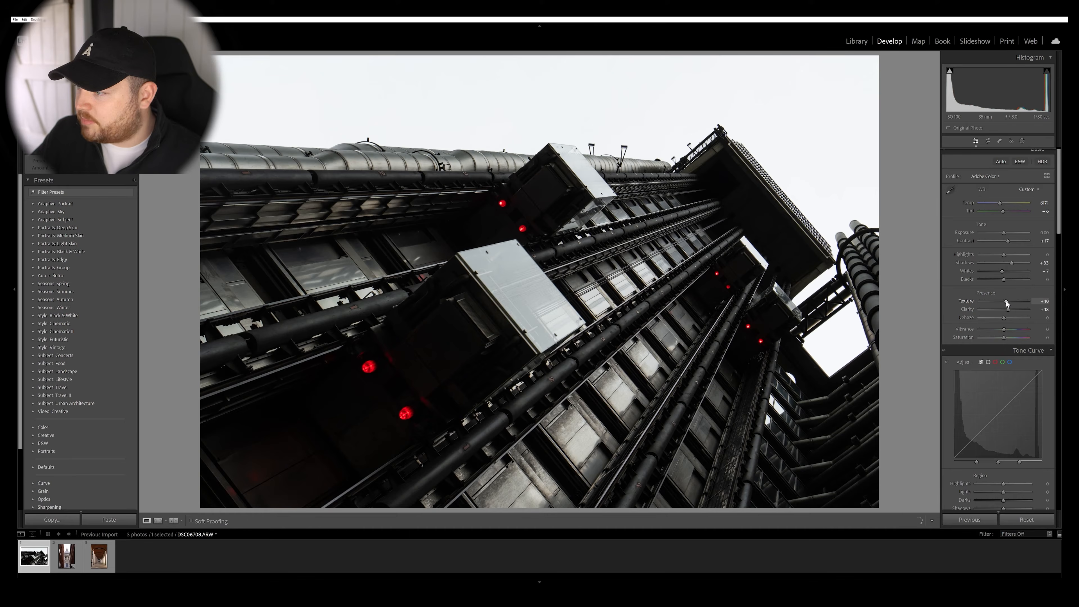
drag(1008, 309, 1009, 309)
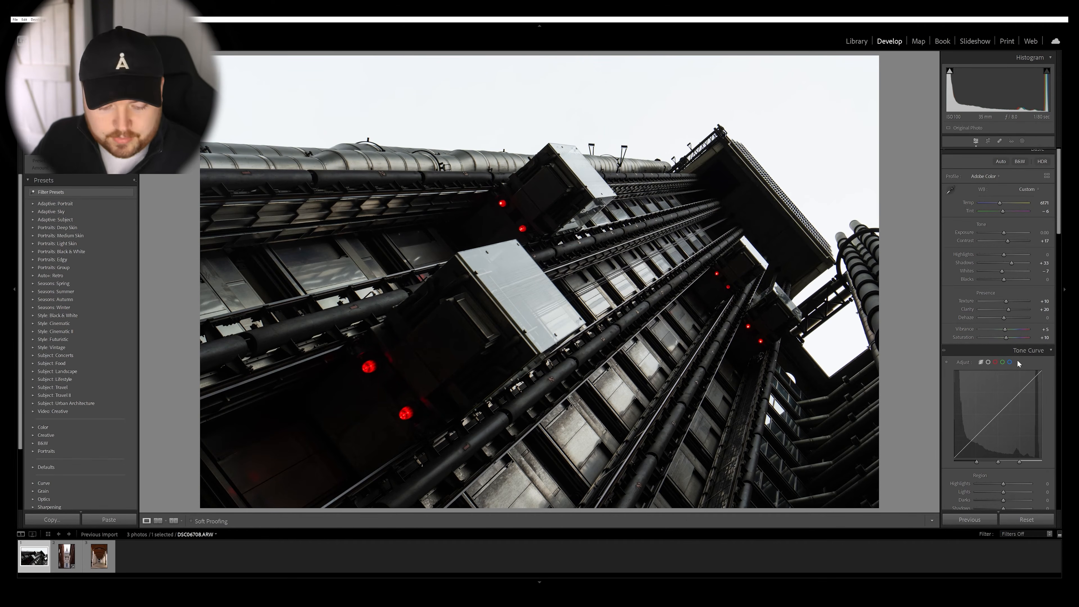
Check the edits against the original photo and reduce Shadows to +12 and Clarity to +13.
key(backslash)
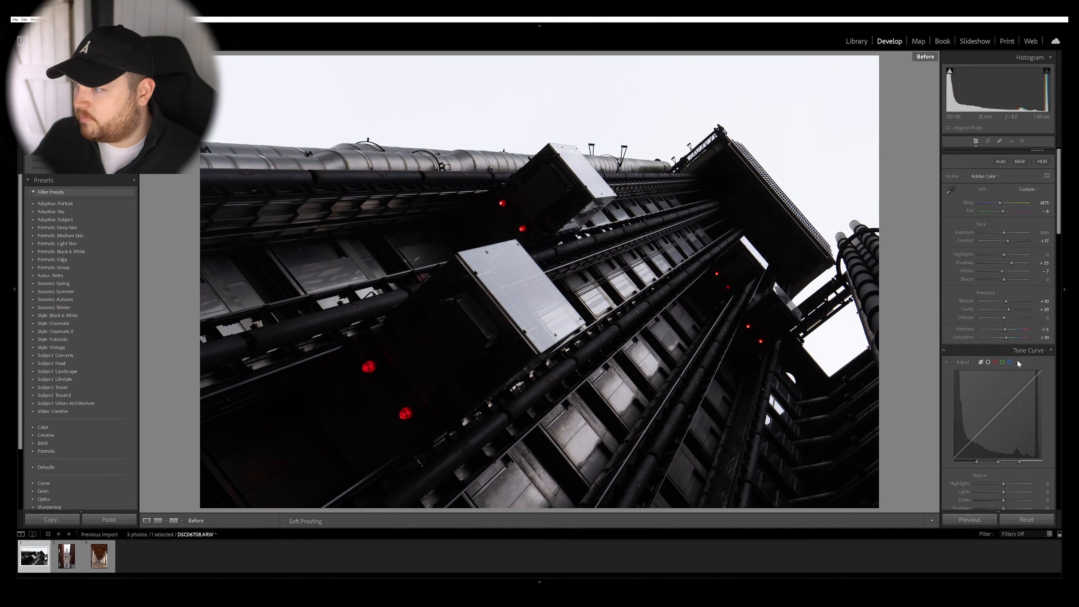
key(backslash)
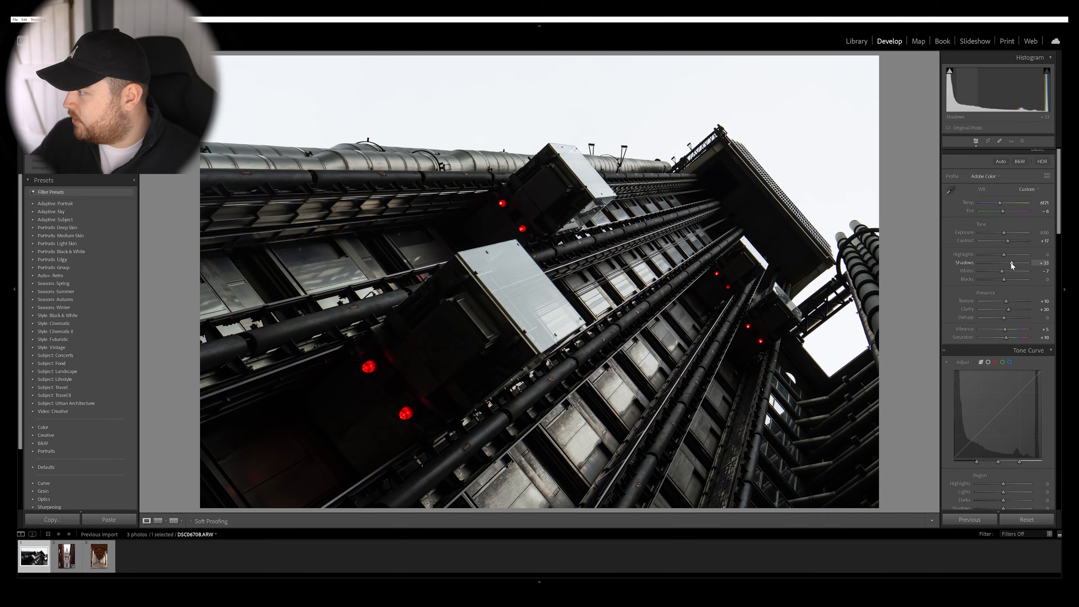
drag(1011, 263, 1007, 263)
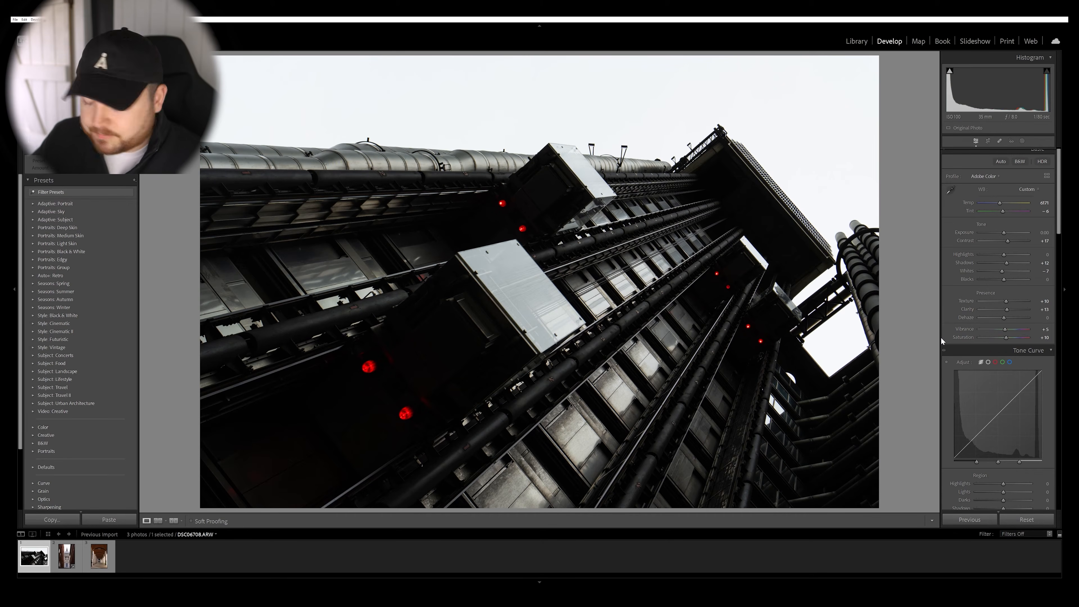
Give the midtones and shadows a slight warm yellow tint with Color Grading, and undo the highlight hue change.
scroll(977, 297, down, 10)
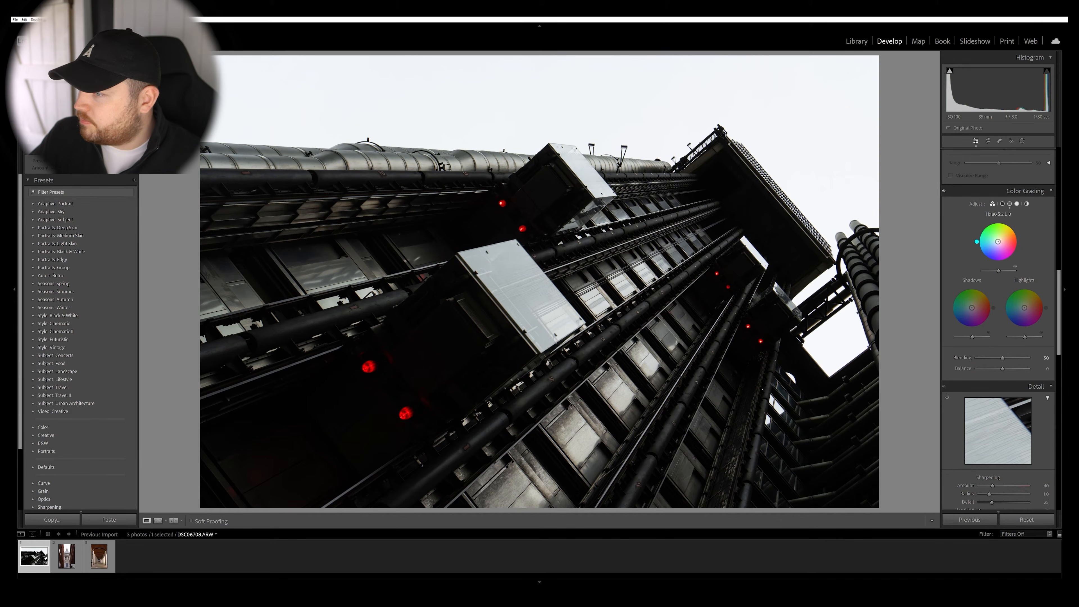
drag(999, 242, 1000, 239)
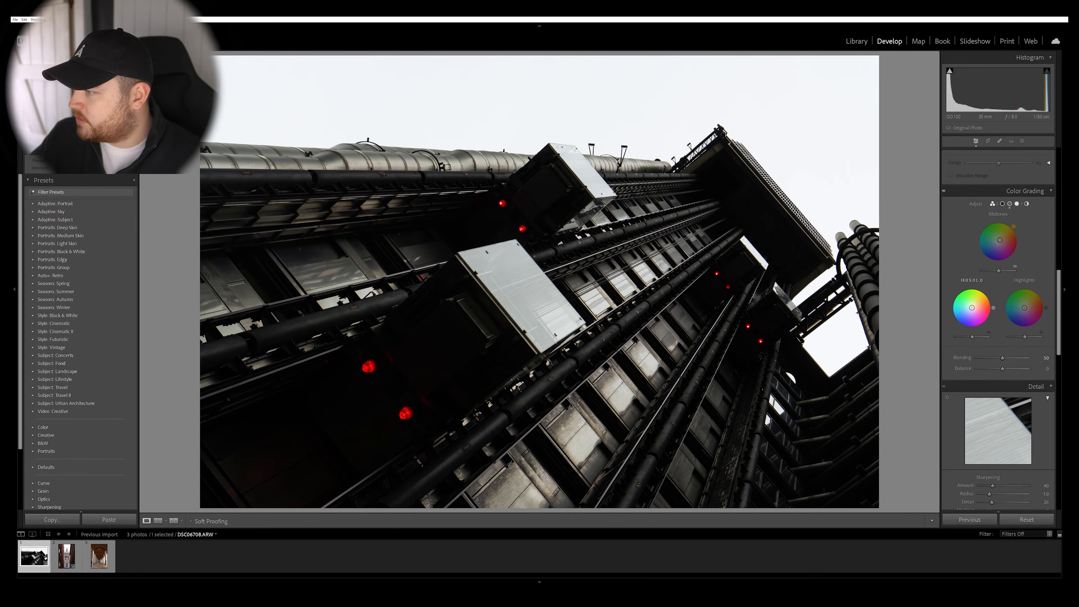
drag(971, 308, 972, 306)
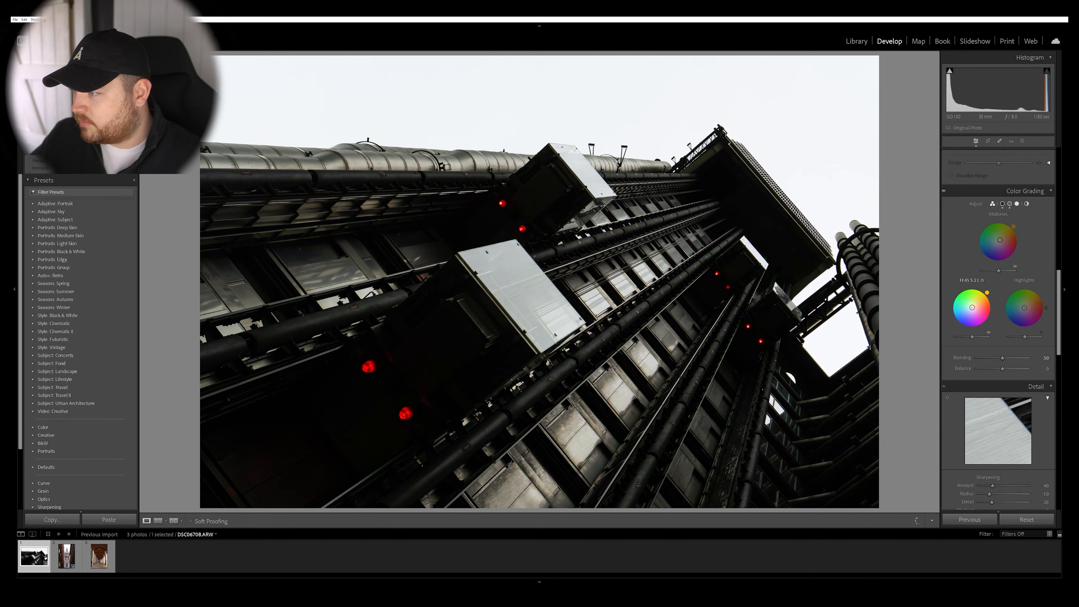
key(ctrl+z)
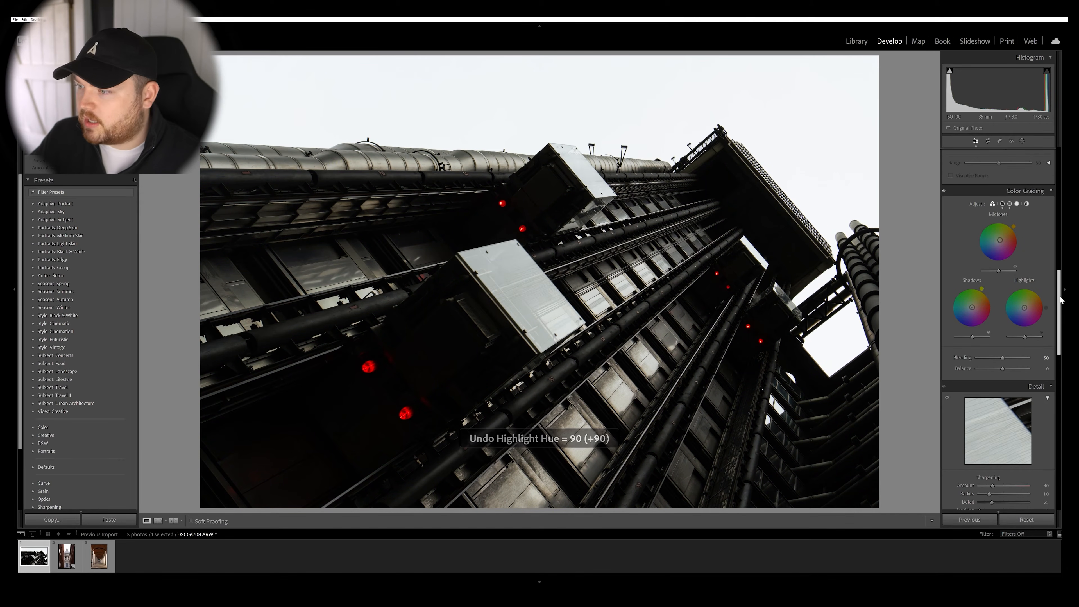
Set the sharpening Amount to 64 and compare the edited photo with the original.
scroll(1048, 331, down, 5)
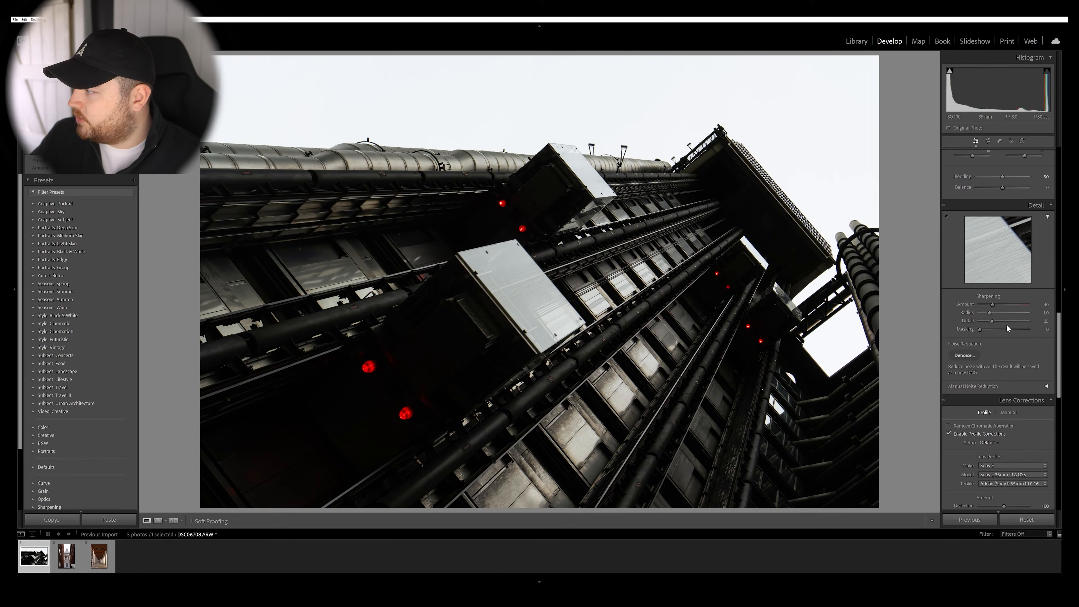
drag(996, 305, 1009, 303)
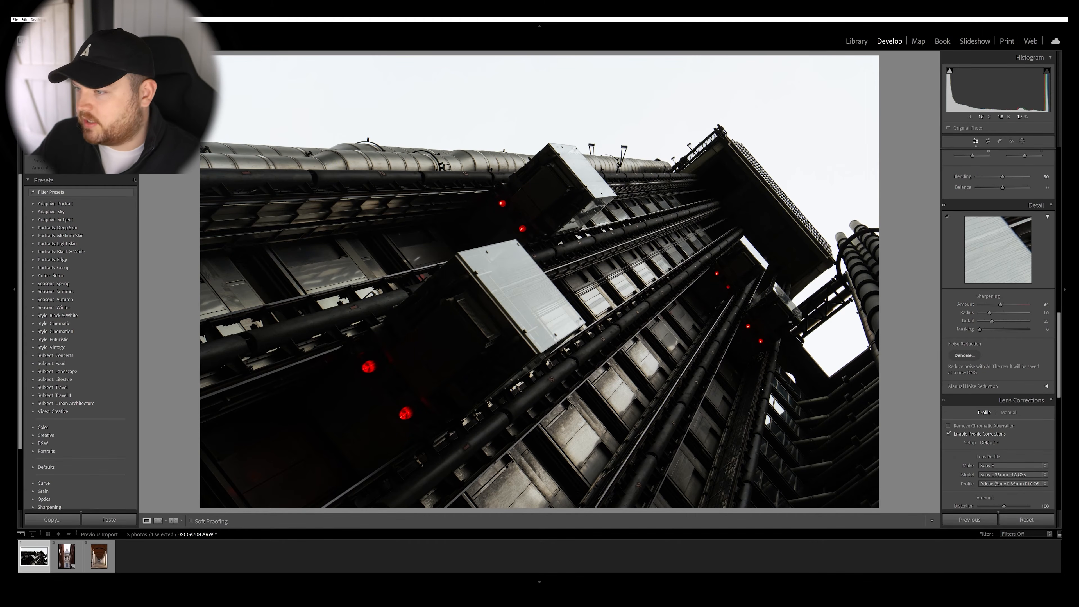
scroll(999, 298, up, 2)
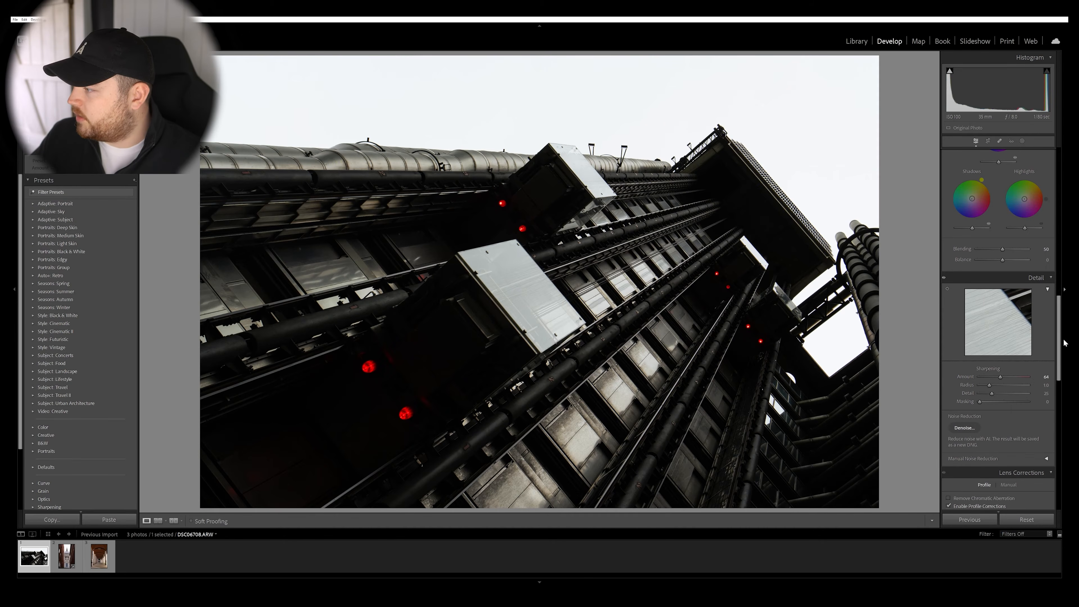
key(backslash)
key(backslash)
key(backslash)
key(backslash)
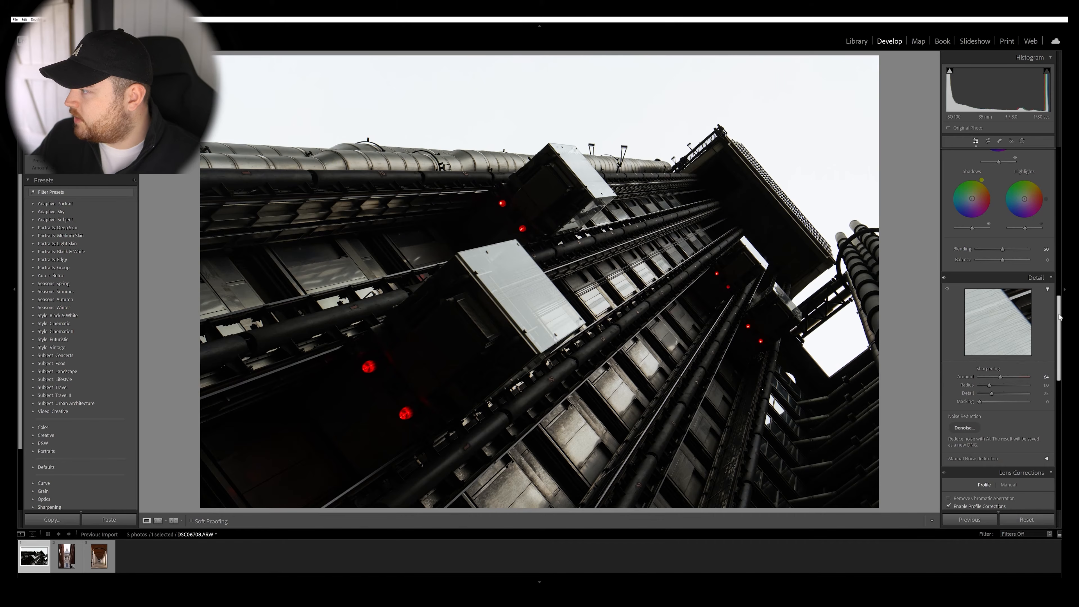
Shift the midtones' color grading to a subtle red tint at about hue 346 and compare the photo with the original.
scroll(1065, 306, up, 3)
drag(1065, 290, 1065, 289)
mouse_move(1000, 247)
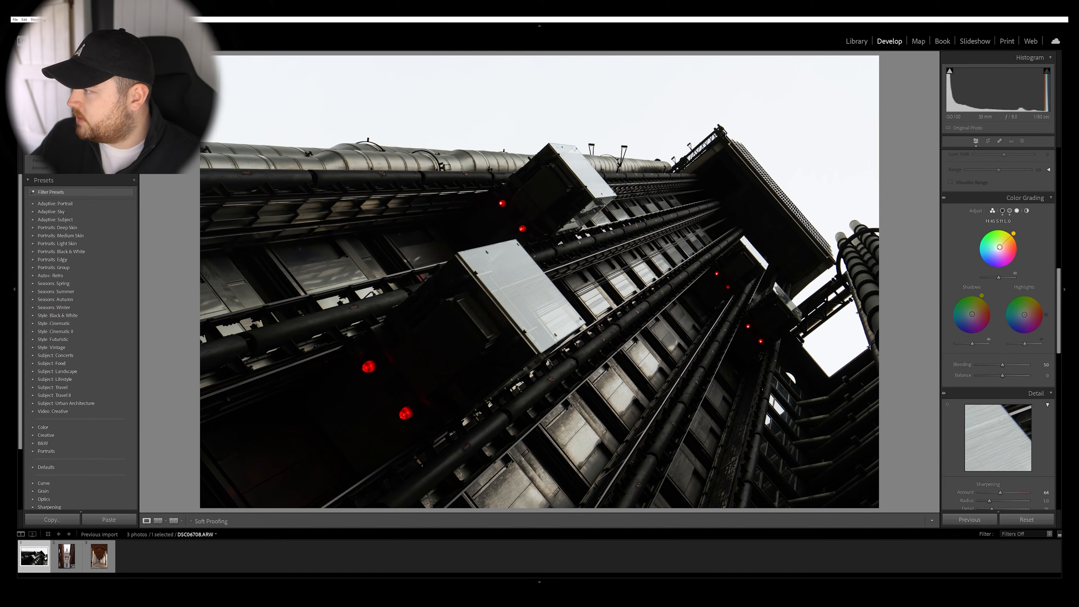
drag(1000, 247, 1001, 250)
key(backslash)
key(backslash)
key(backslash)
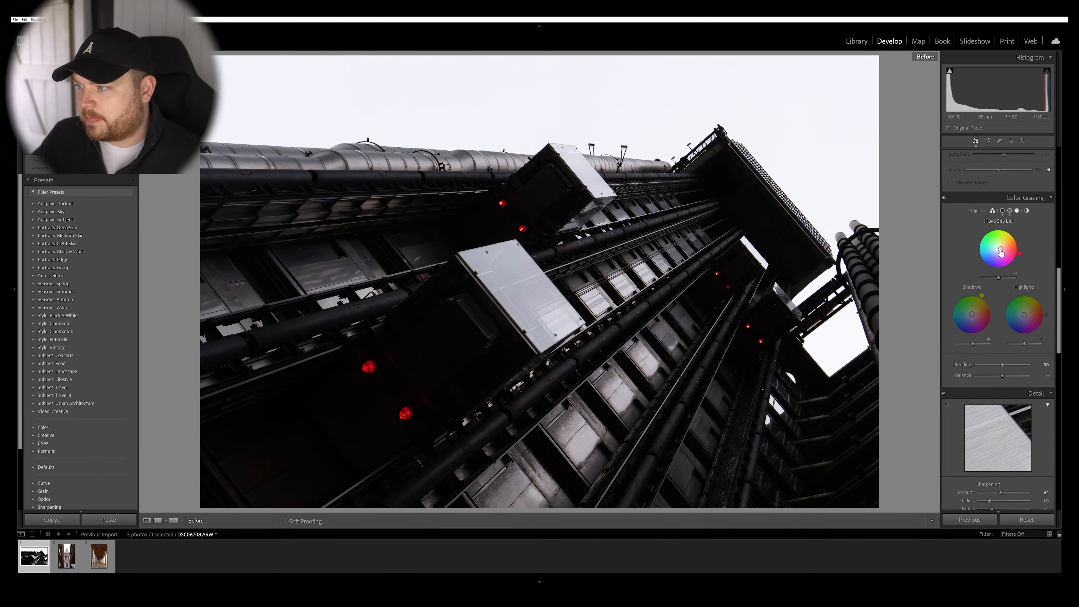
key(backslash)
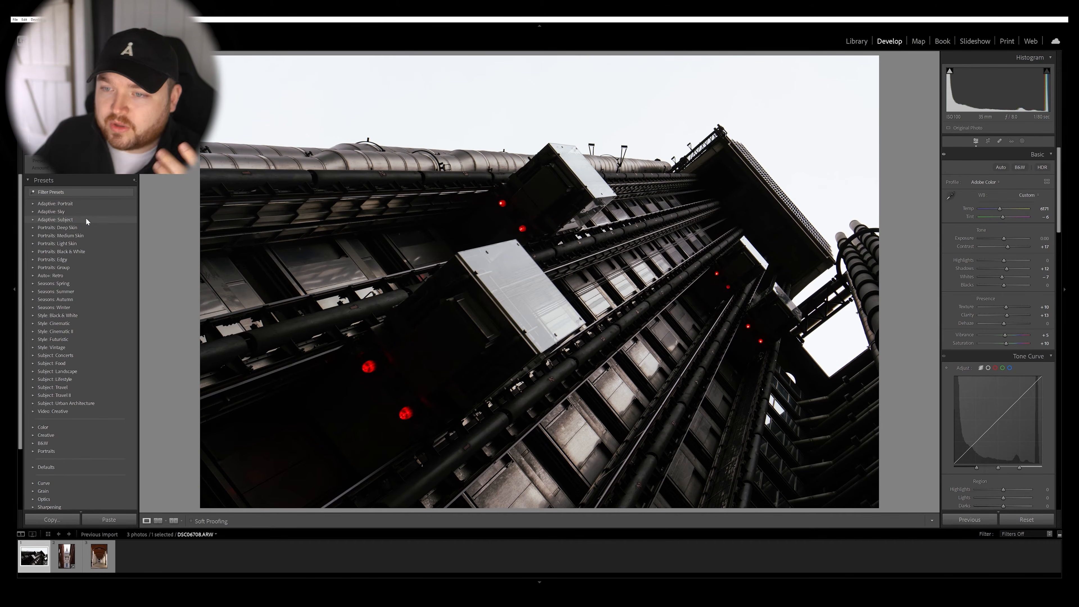
Apply the Blue Drama preset from Adaptive: Sky and inspect the sky mask it adds using the overlay.
click(33, 211)
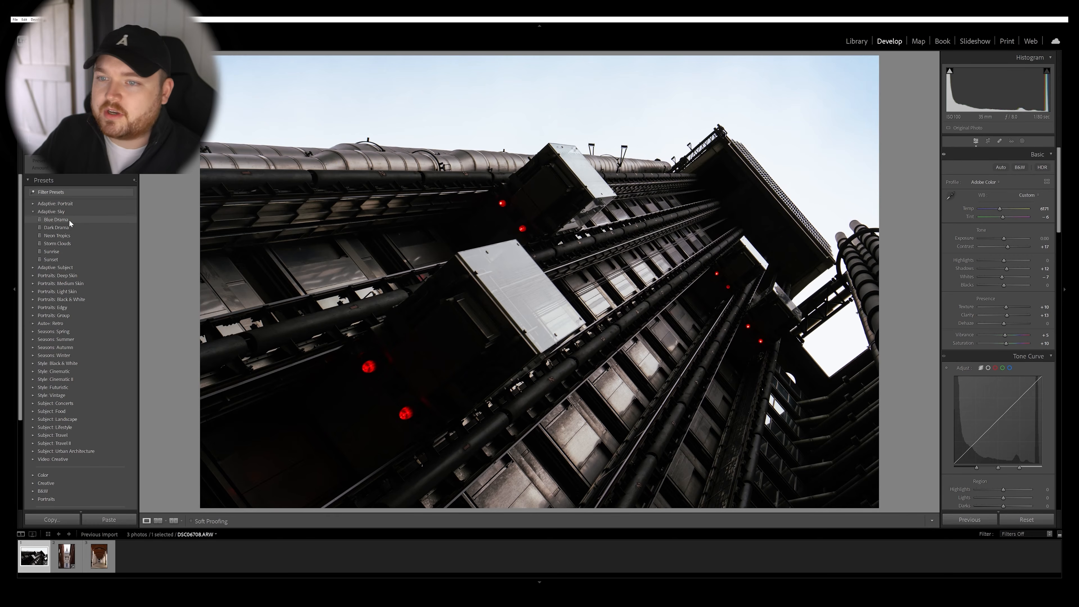
click(69, 220)
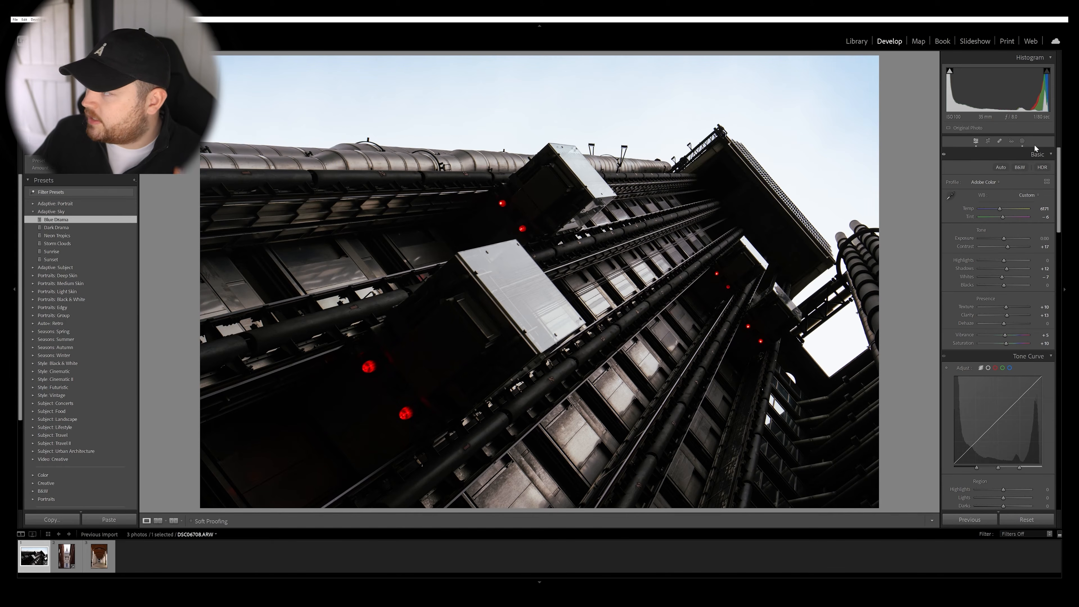
click(1024, 142)
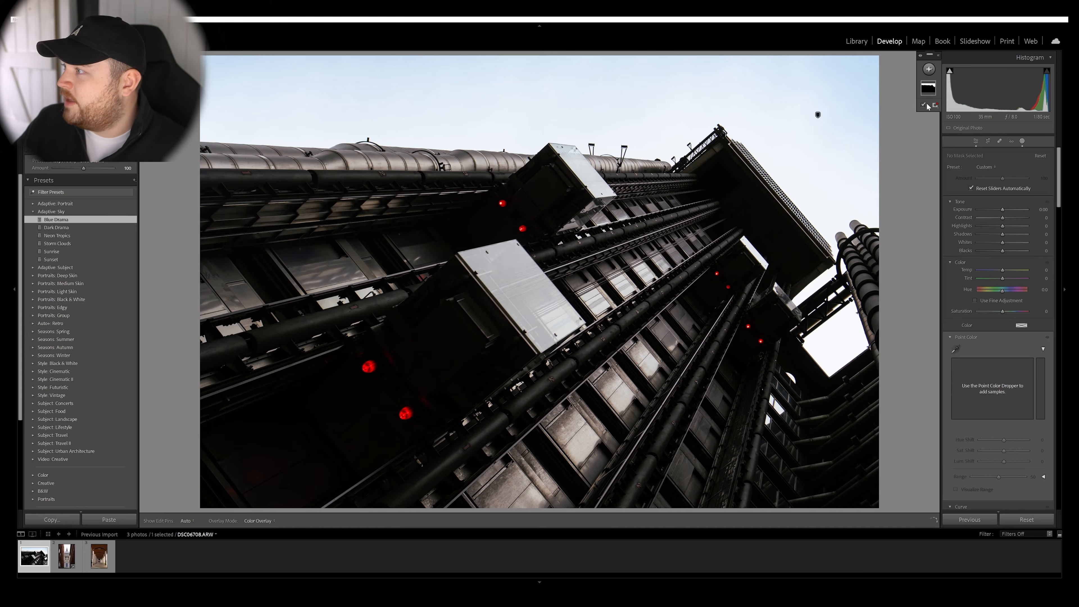
click(938, 55)
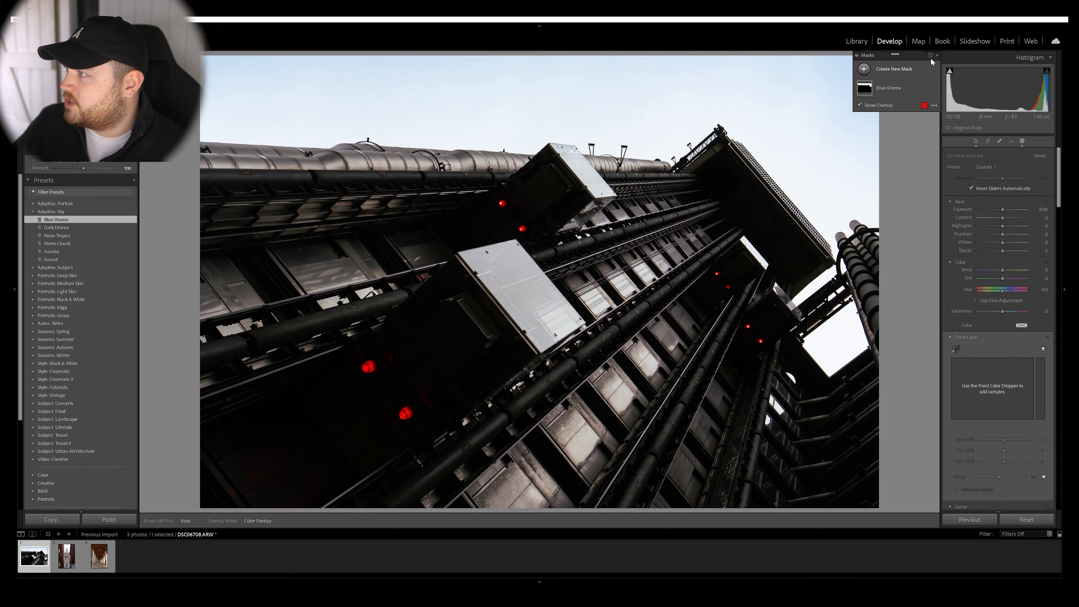
click(893, 88)
click(862, 105)
click(861, 105)
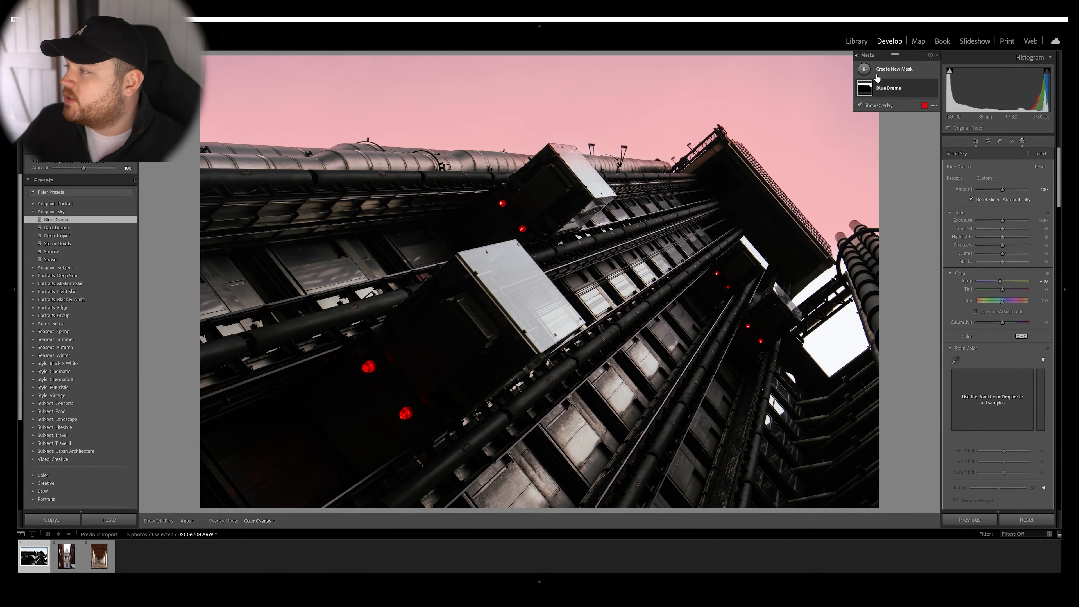
Add a linear gradient mask from the photo's lower-left corner toward its centre and check its coverage by toggling the overlay.
click(864, 69)
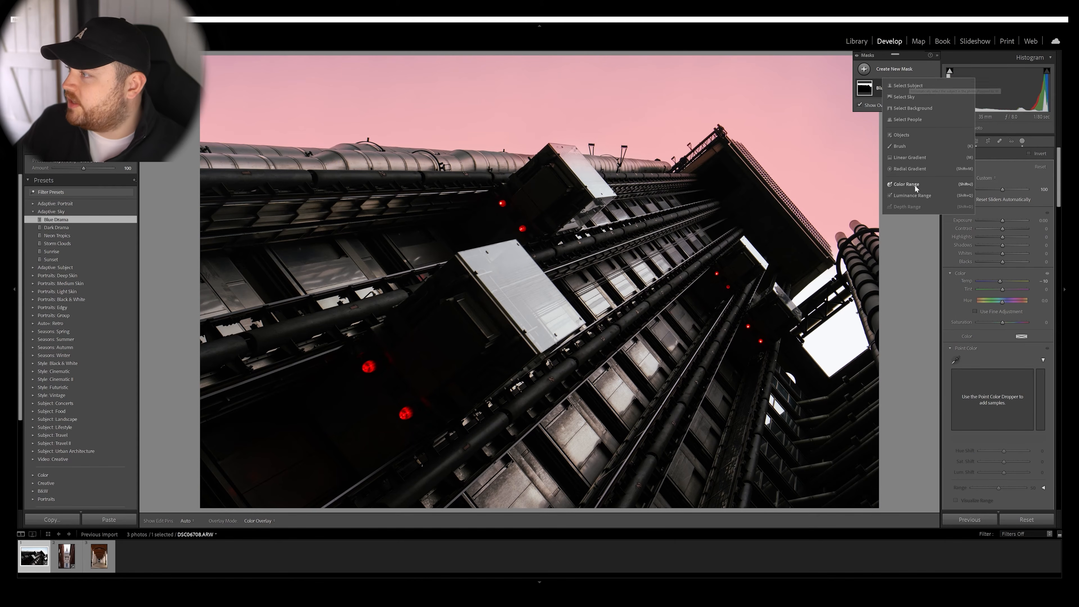
click(913, 158)
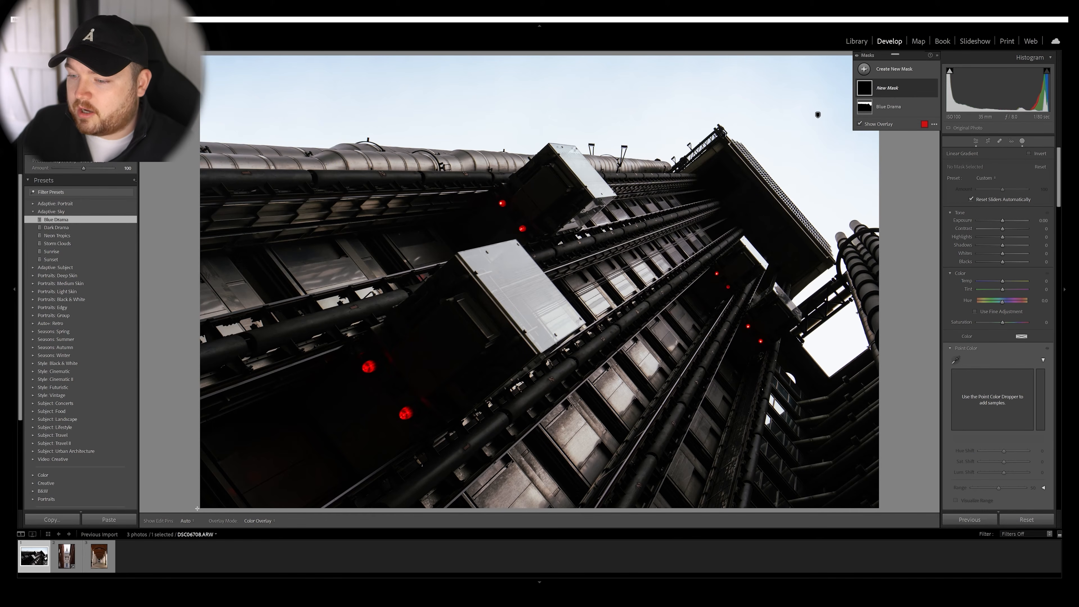
drag(197, 508, 502, 314)
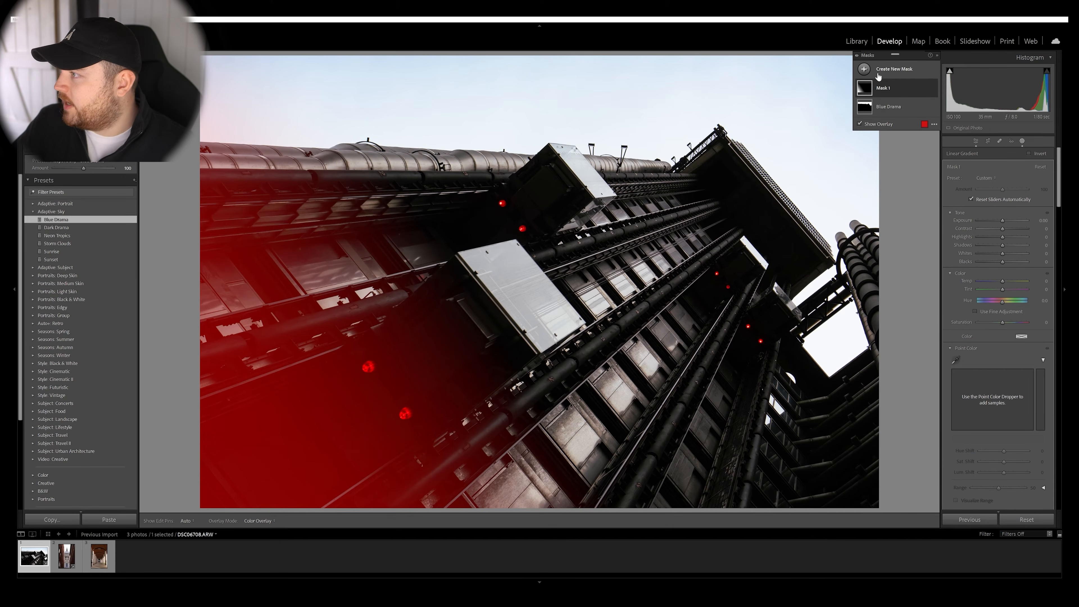
click(860, 124)
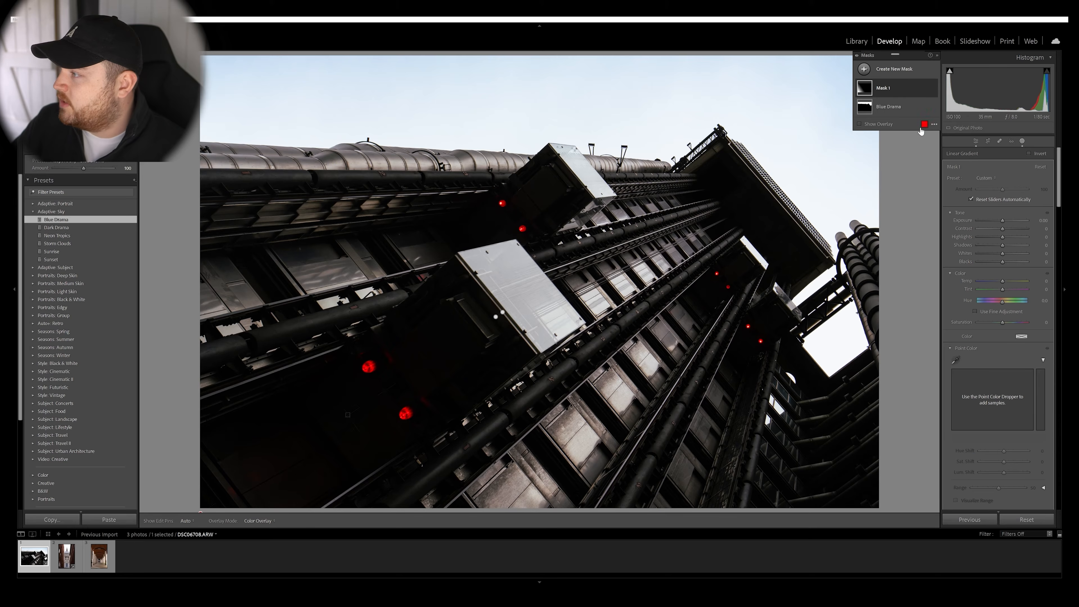
key(o)
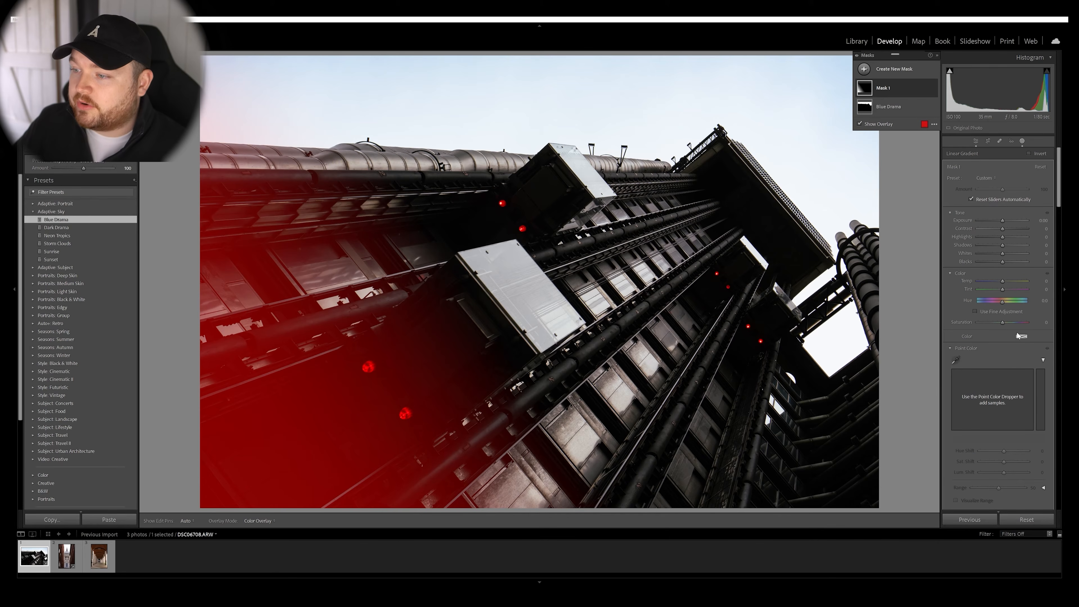
Try an Exposure of -4.00 on the linear gradient mask and reset it.
mouse_move(343, 452)
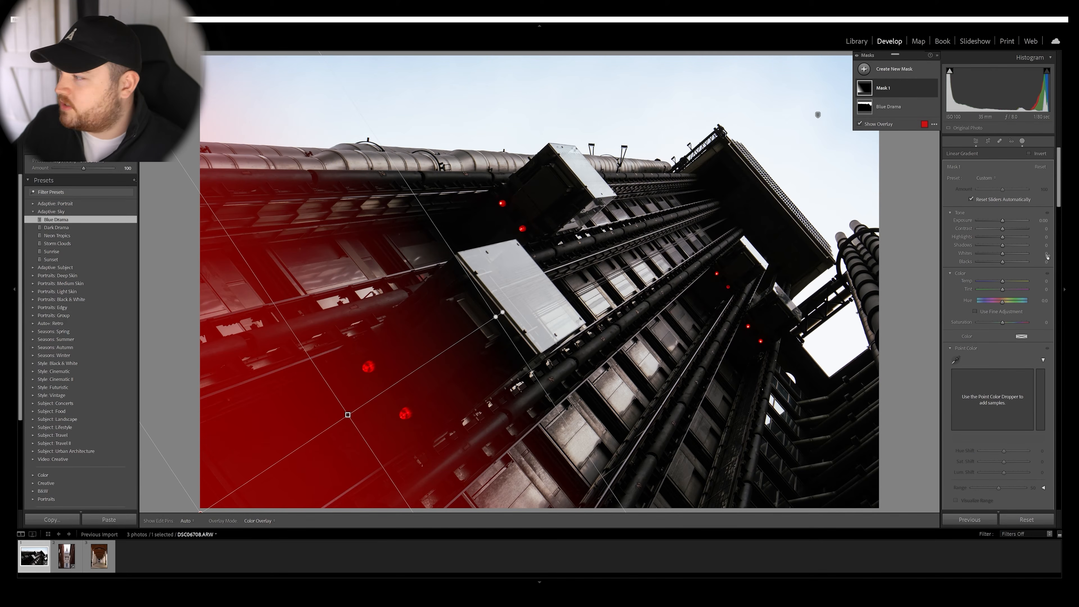
drag(1003, 222, 983, 218)
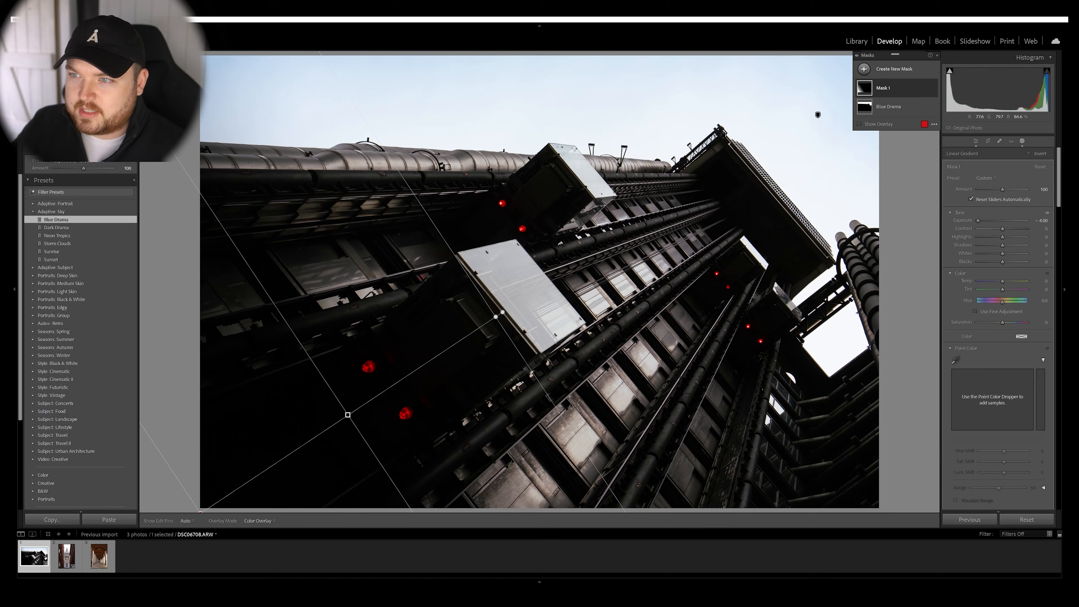
double_click(963, 220)
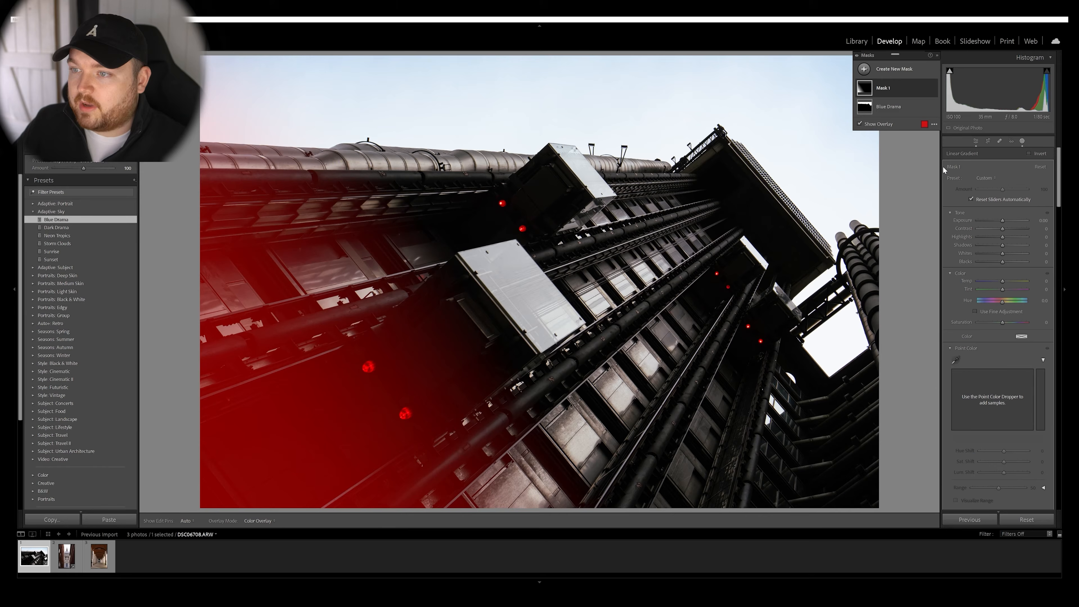
Subtract a brush from the linear gradient mask and paint across the sky above the building to exclude it from the mask.
click(890, 88)
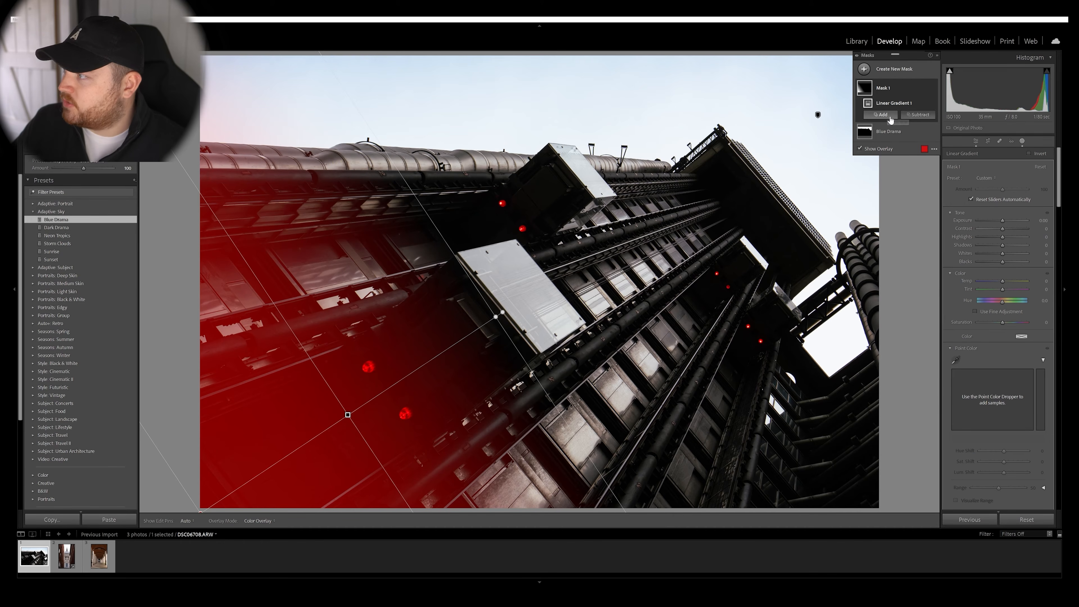
click(917, 115)
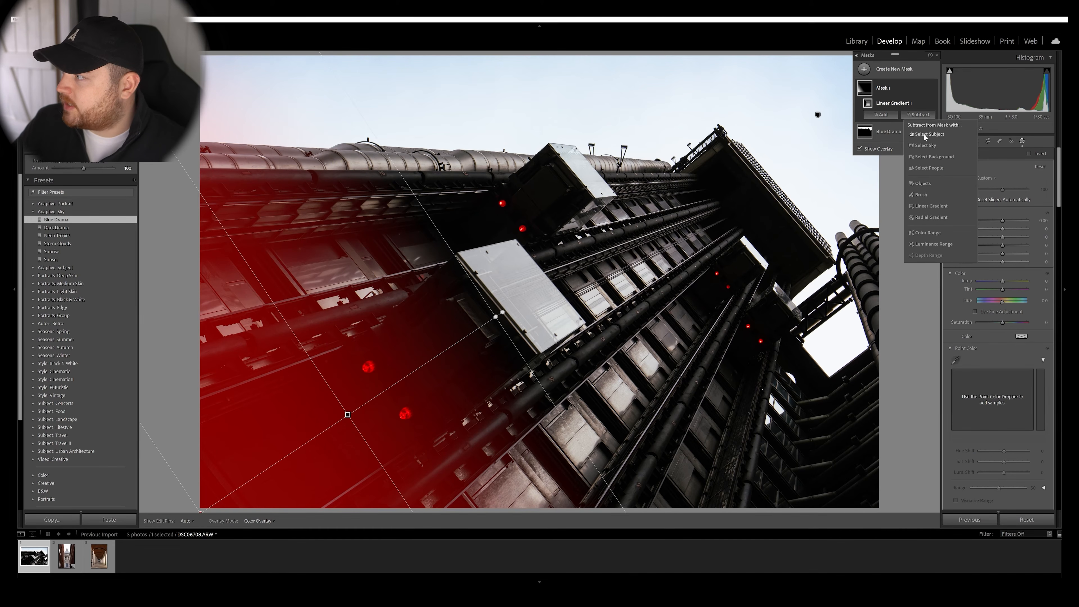
click(922, 194)
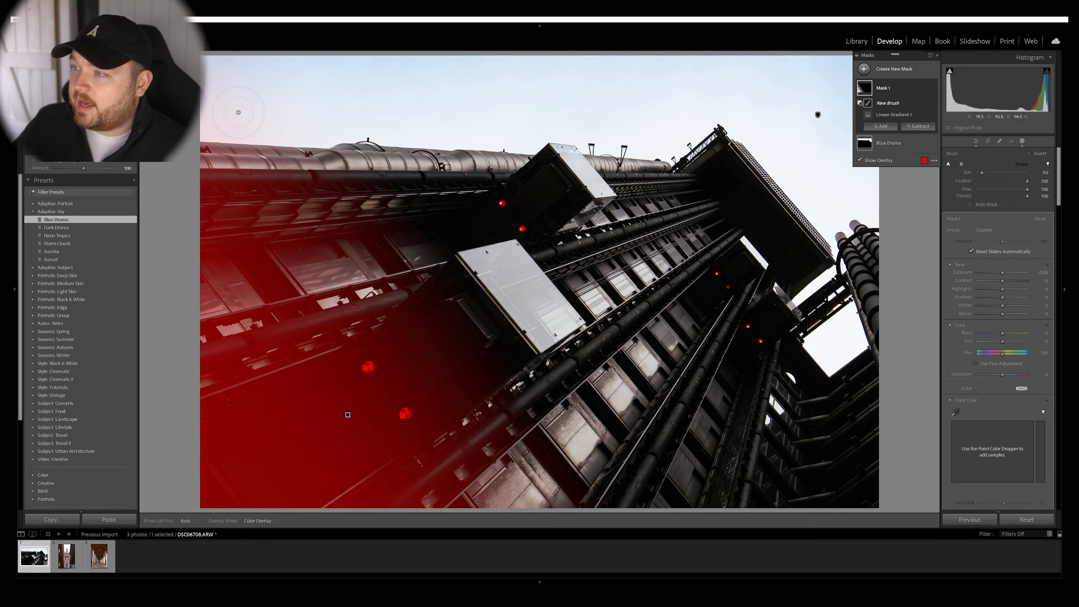
mouse_move(267, 99)
mouse_down()
mouse_move(296, 91)
mouse_move(301, 101)
mouse_move(234, 107)
mouse_up()
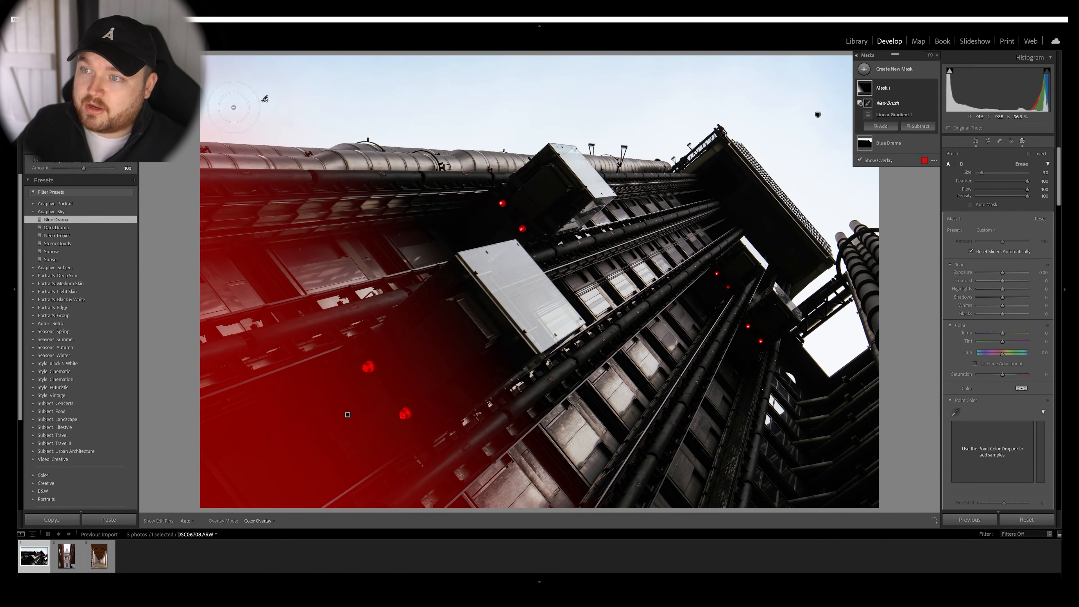
mouse_move(295, 86)
mouse_down()
mouse_move(336, 89)
mouse_move(340, 111)
mouse_up()
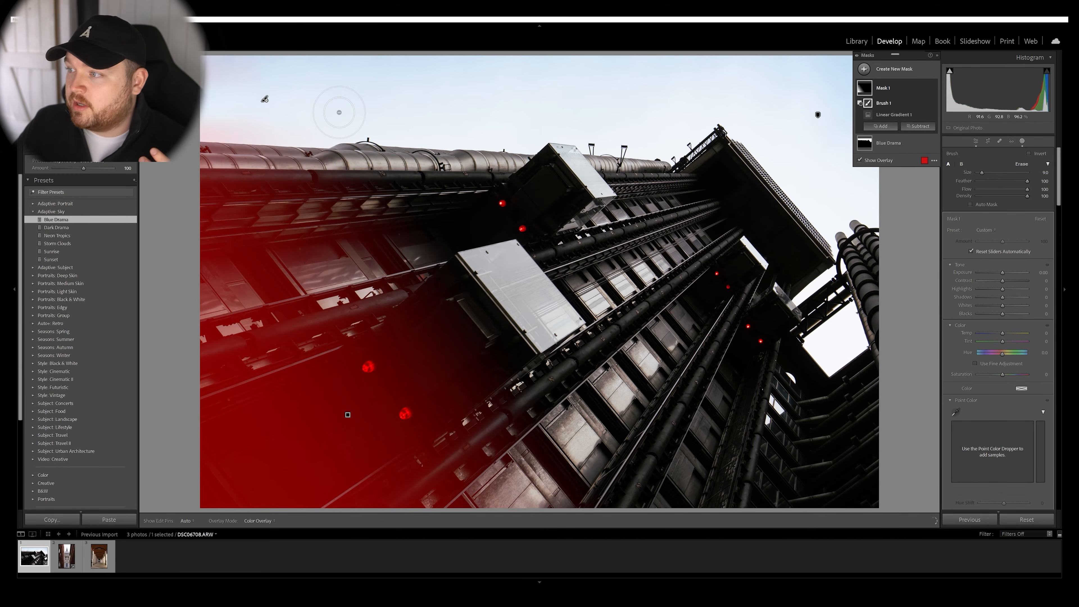
mouse_move(295, 119)
mouse_down()
mouse_move(234, 115)
mouse_move(249, 120)
mouse_up()
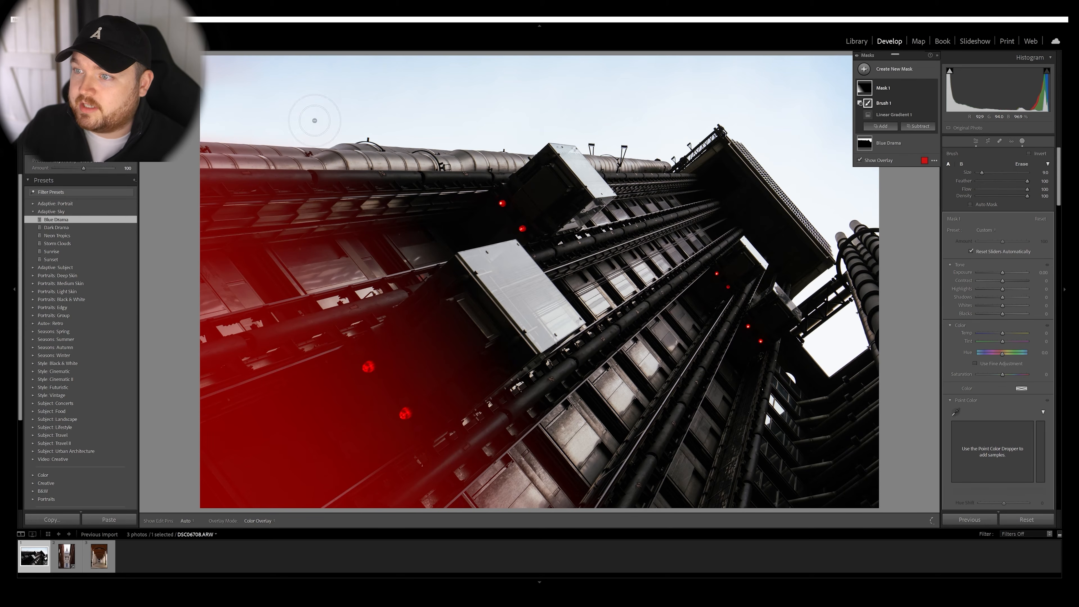
drag(413, 95, 404, 110)
drag(240, 77, 237, 78)
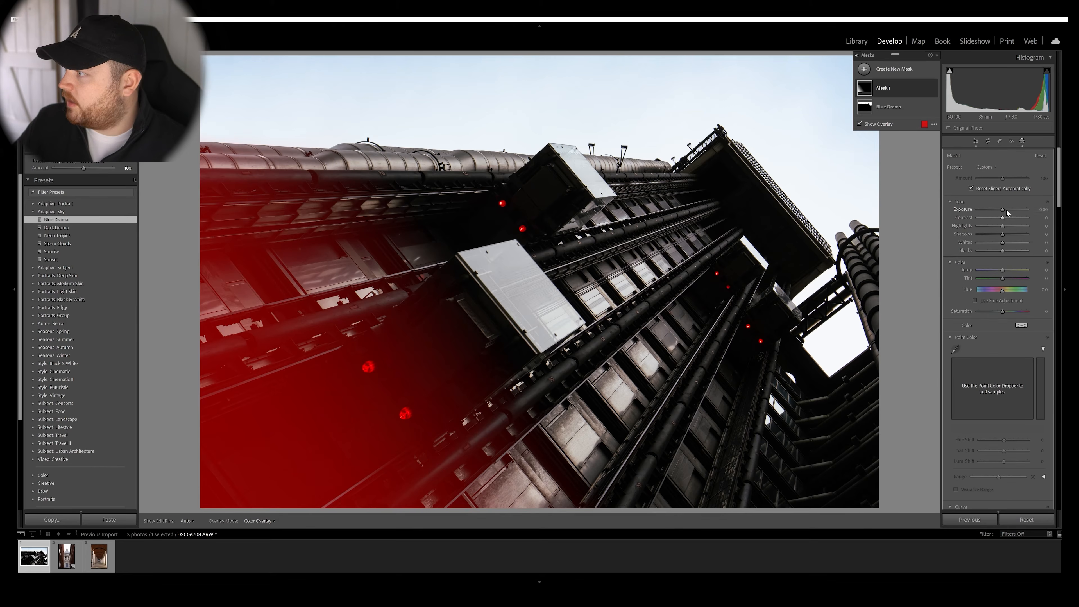
Set Mask 1's Exposure to about -1.33 and Shadows to about -26, and extend its gradient further toward the photo's centre.
drag(1002, 210, 999, 234)
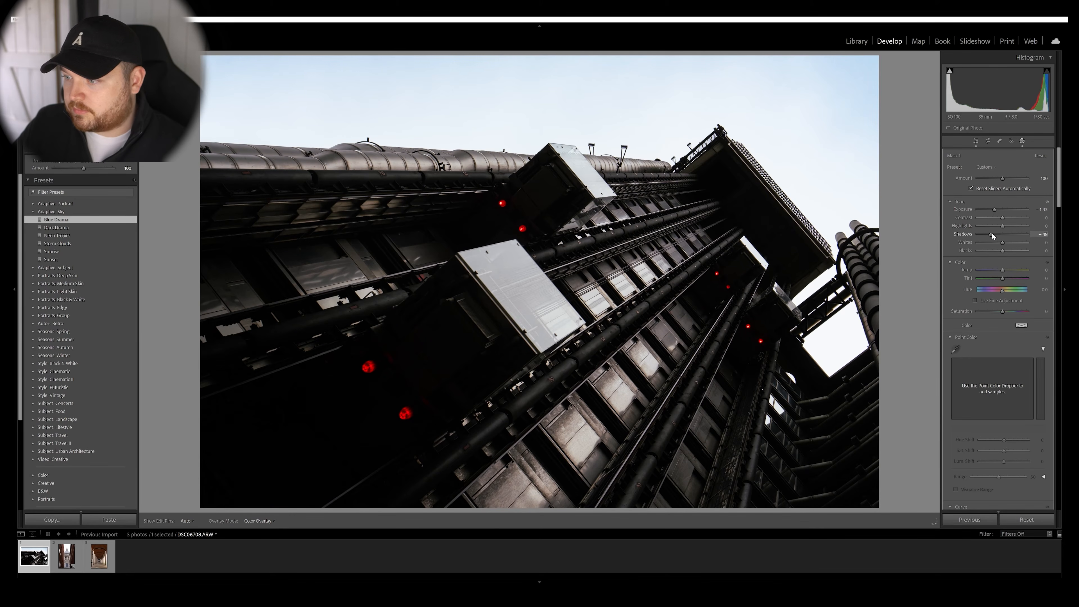
drag(997, 232, 997, 232)
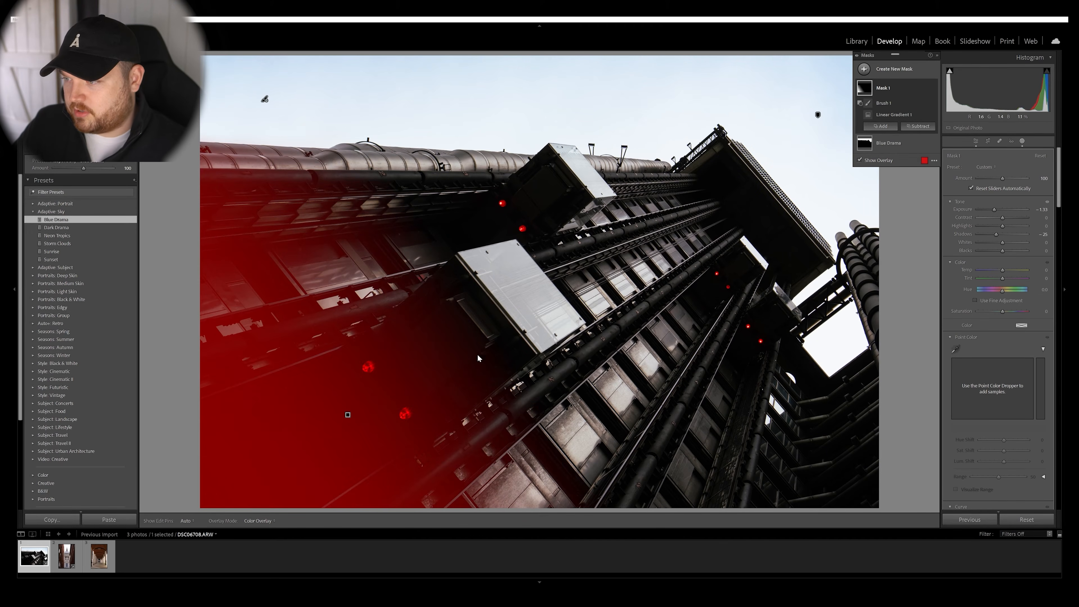
click(348, 414)
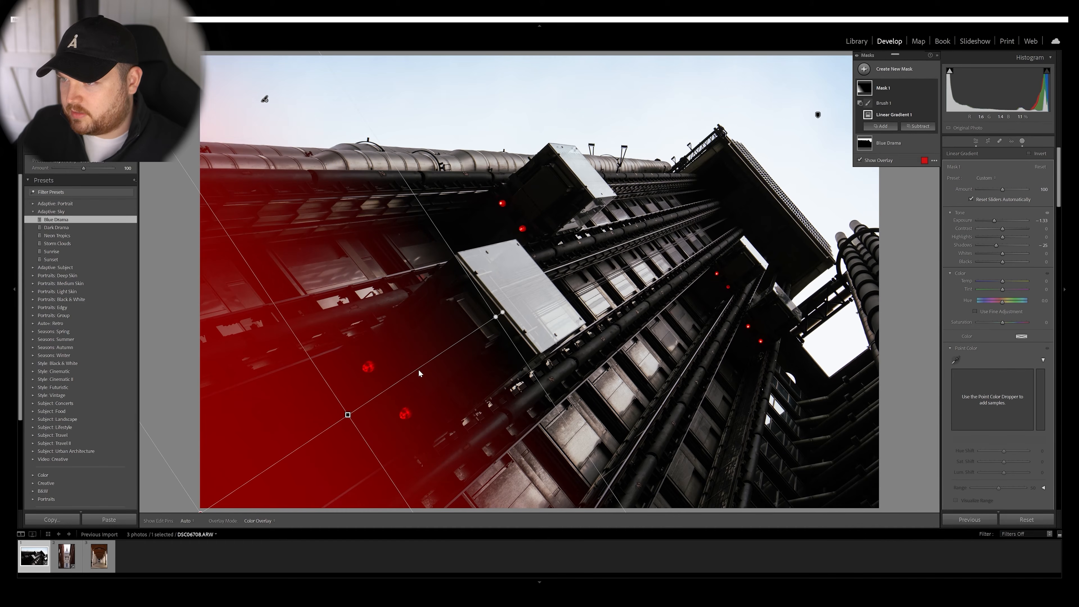
drag(495, 317, 528, 263)
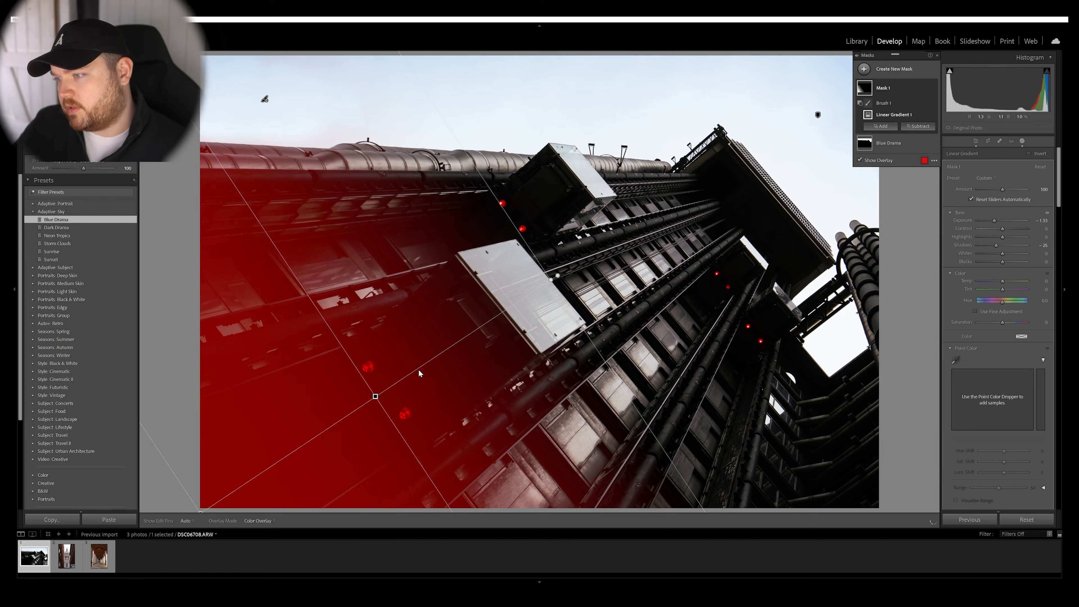
click(775, 249)
click(860, 124)
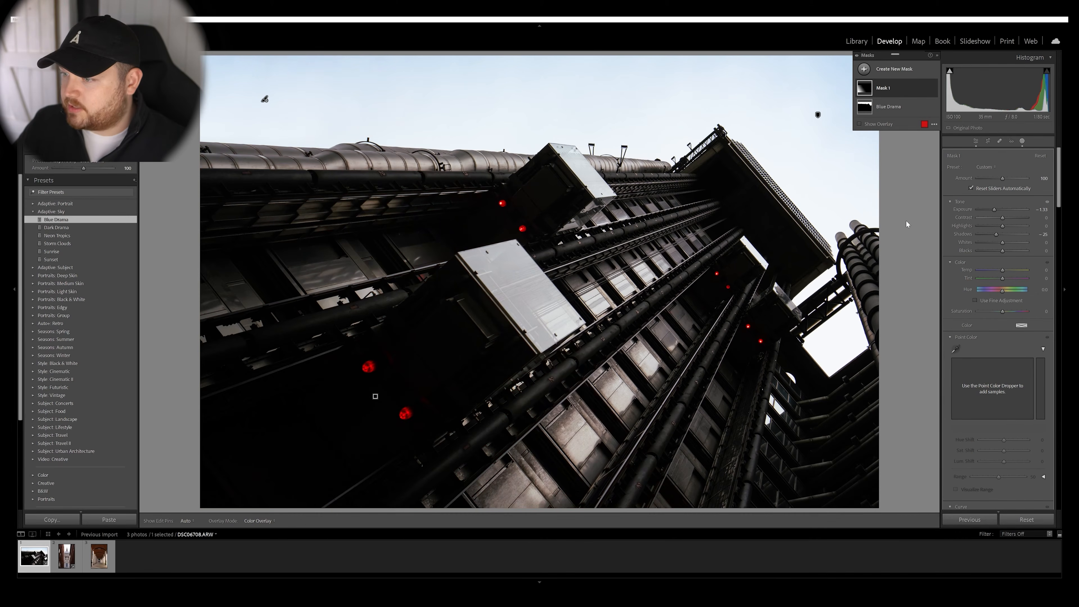
Compare the edited photo repeatedly with its Before version.
key(backslash)
key(backslash)
key(backslash)
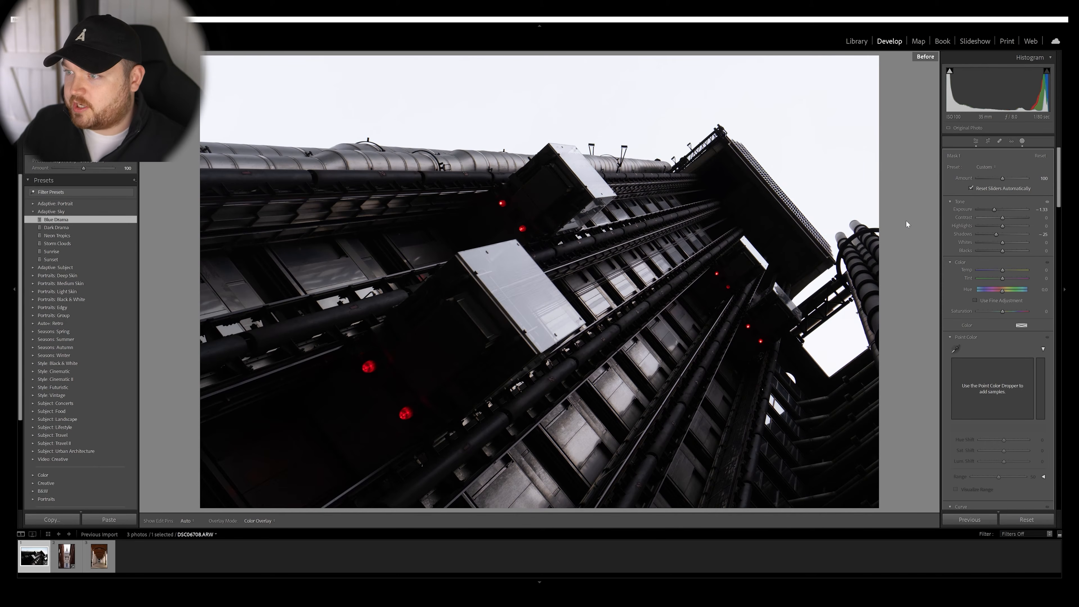
key(backslash)
key(backslash)
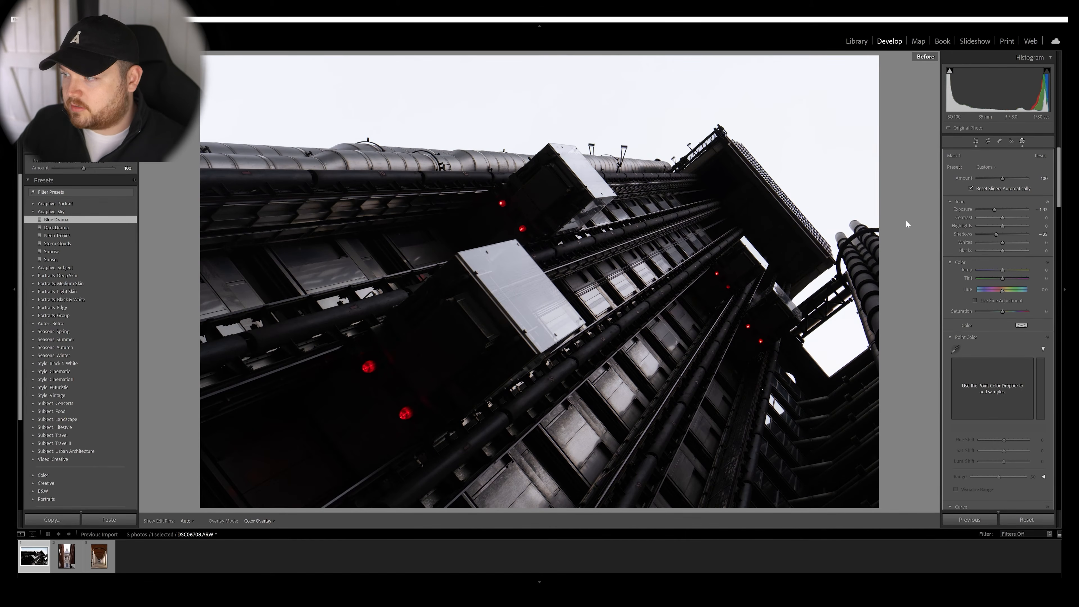
key(backslash)
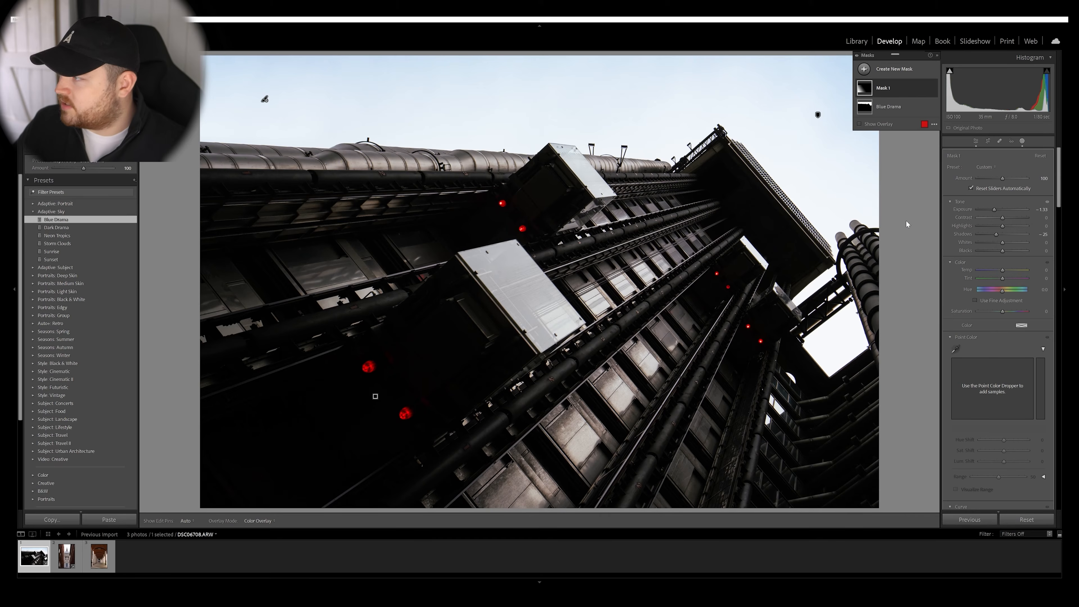
Add a linear gradient mask from the photo's lower-right corner and set its Exposure to about -1.39 and Shadows to about -10.
click(865, 71)
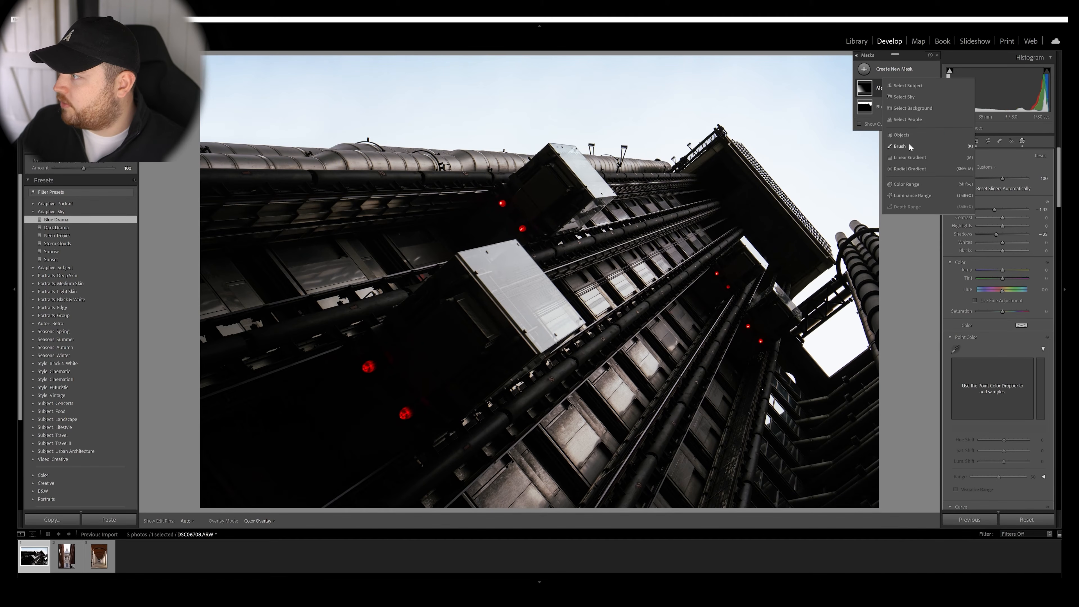
click(909, 157)
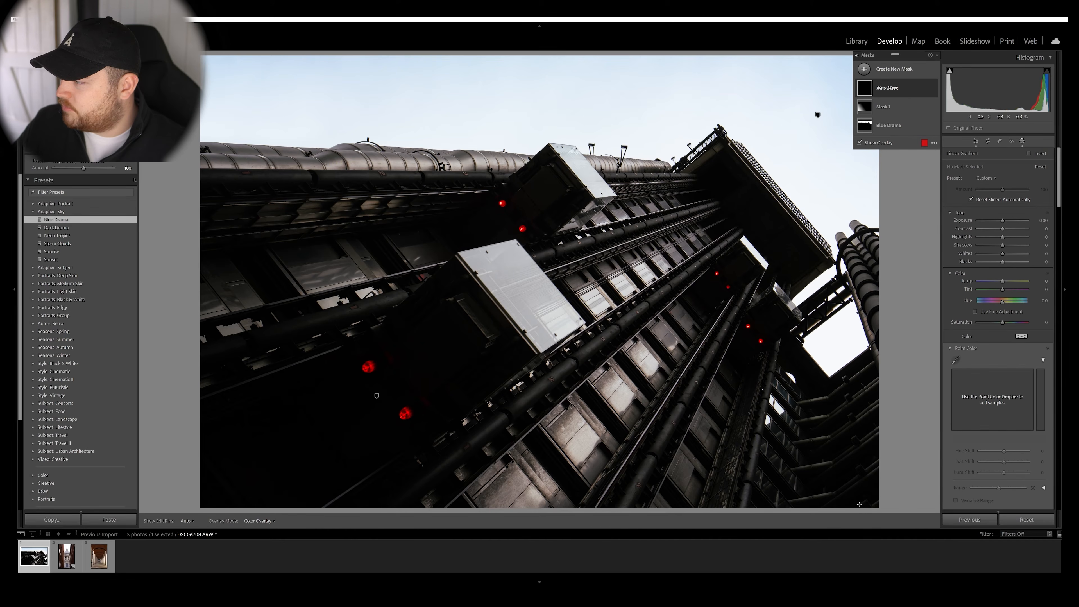
drag(857, 508, 800, 379)
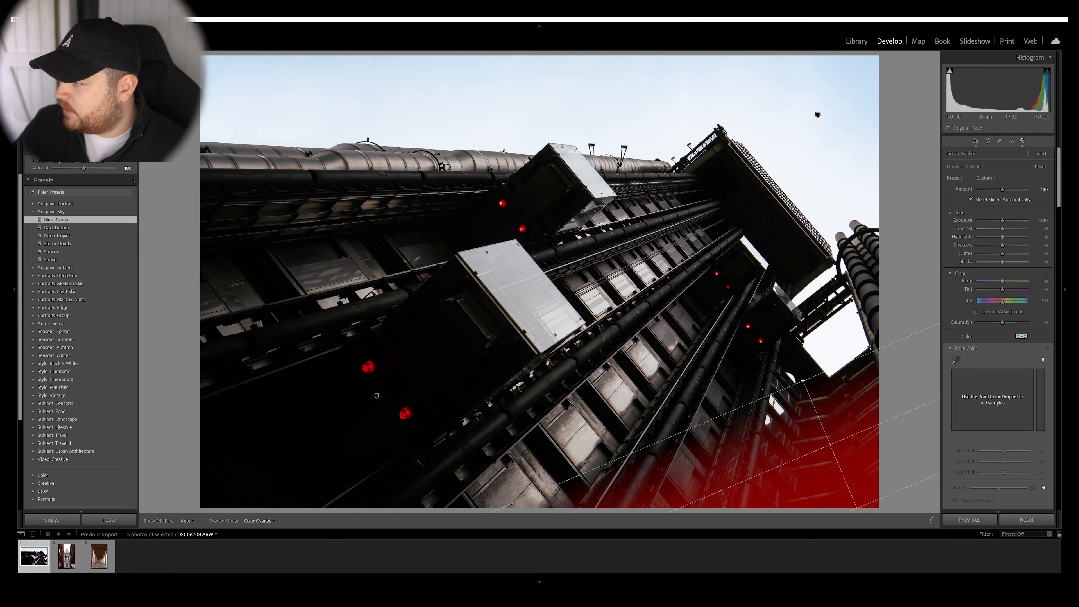
drag(828, 443, 801, 384)
drag(844, 460, 839, 454)
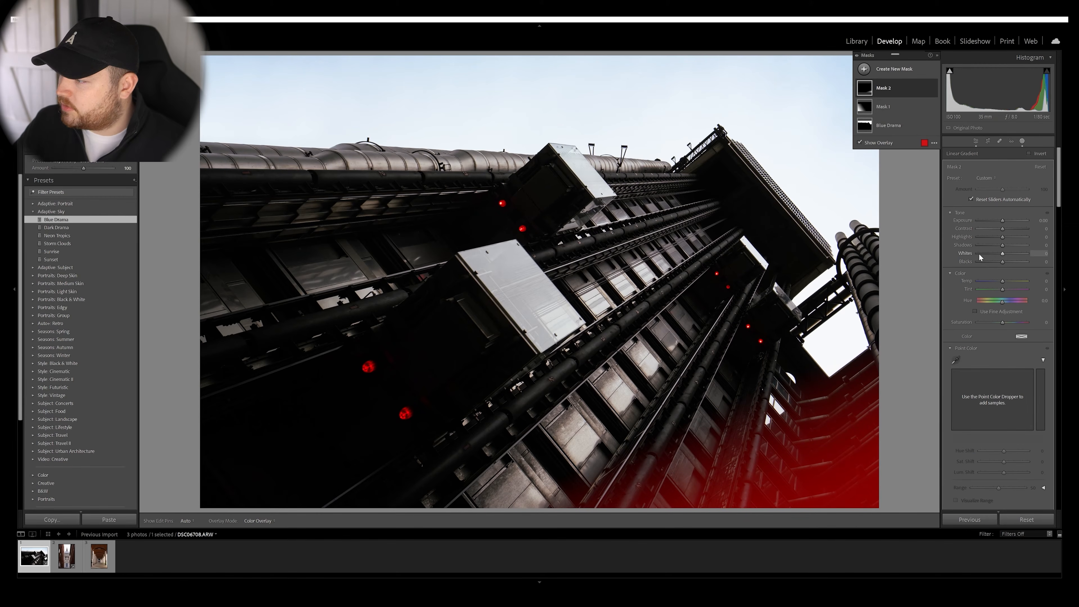
drag(1003, 222, 1000, 245)
Compare the photo with Mask 2 turned off and on.
click(878, 106)
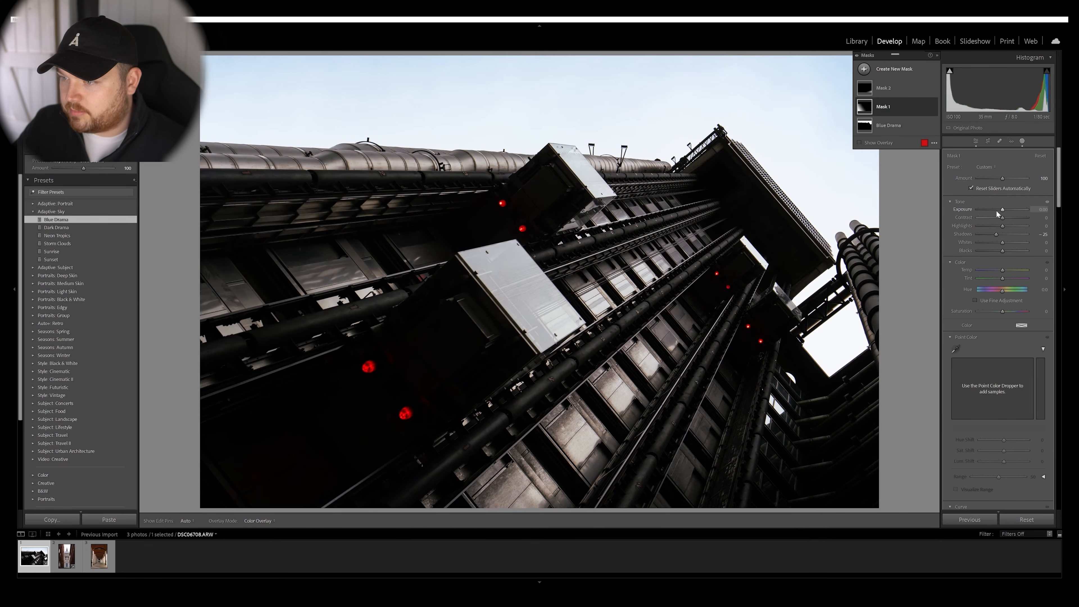
click(901, 88)
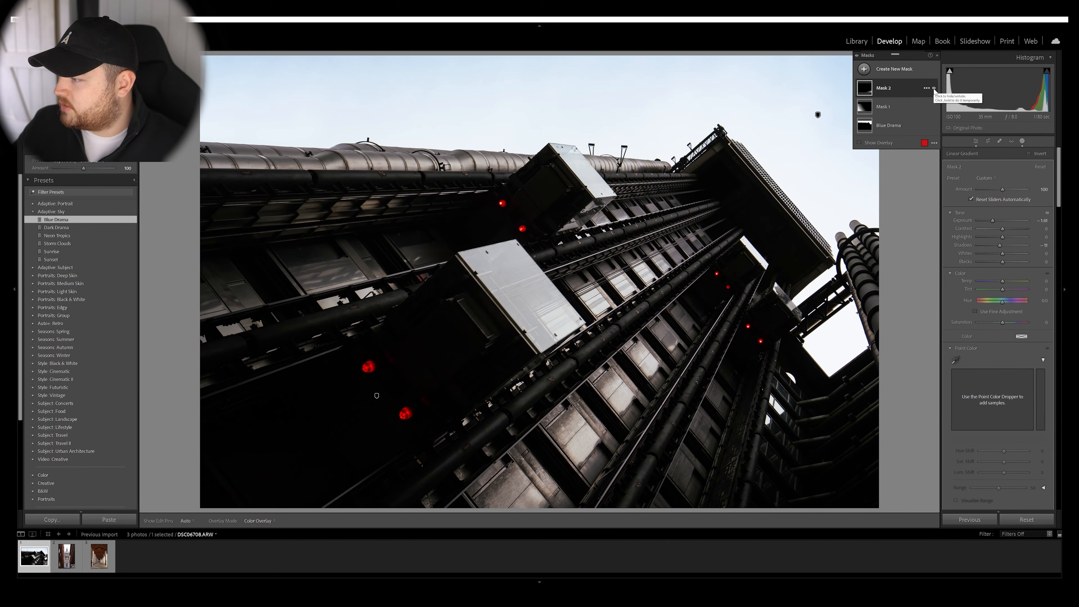
drag(933, 89, 933, 88)
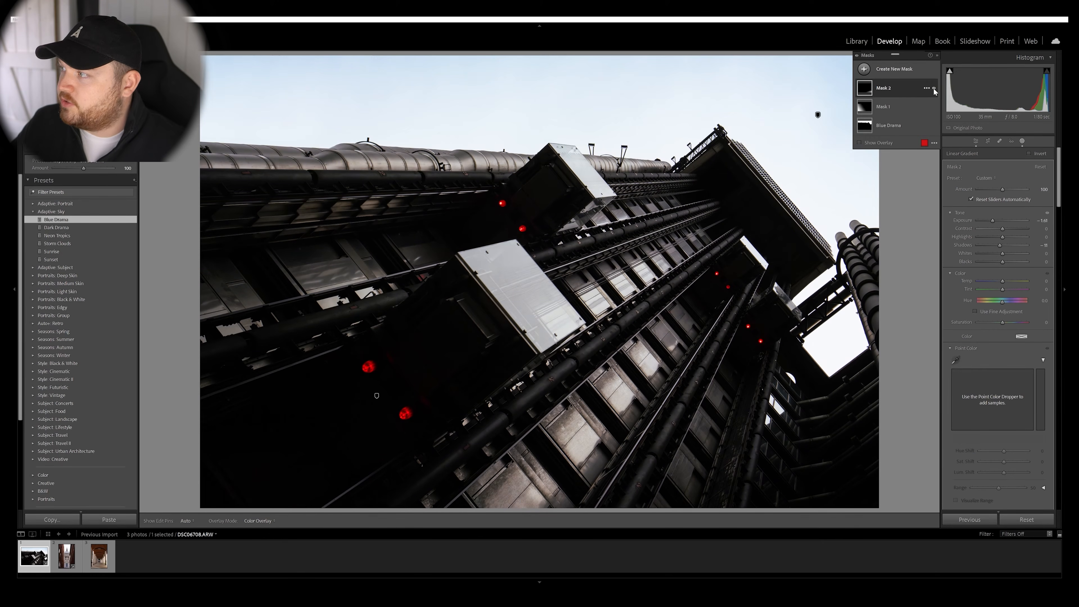
click(934, 88)
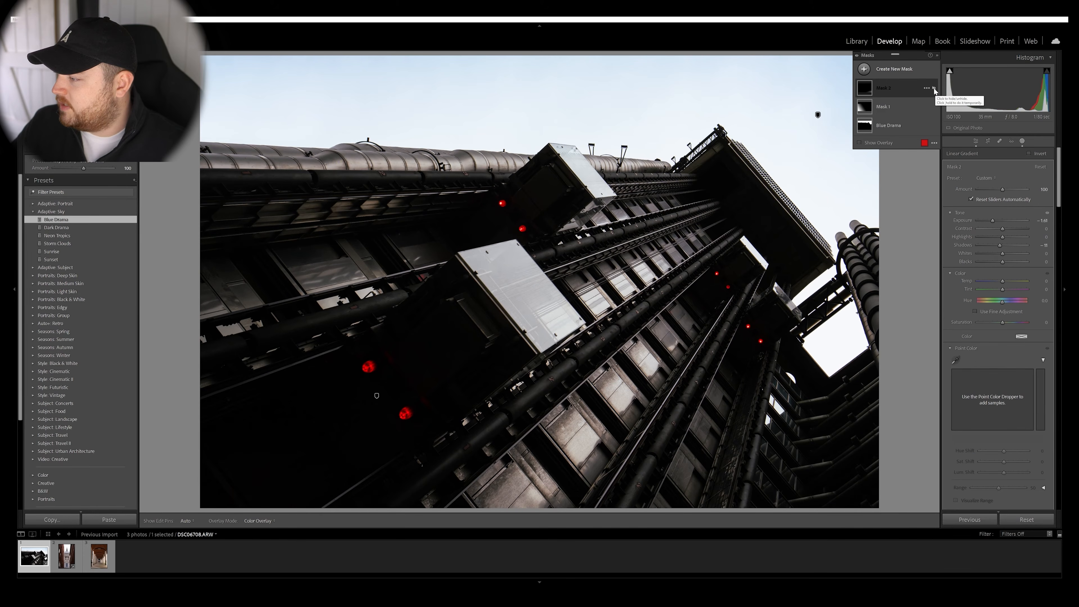
click(934, 88)
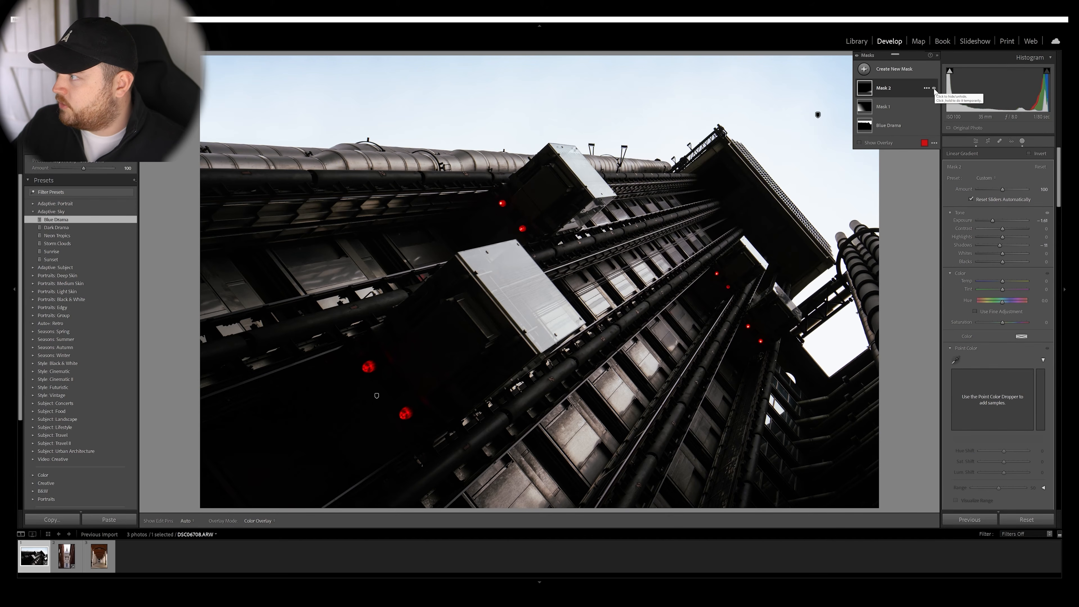
click(933, 89)
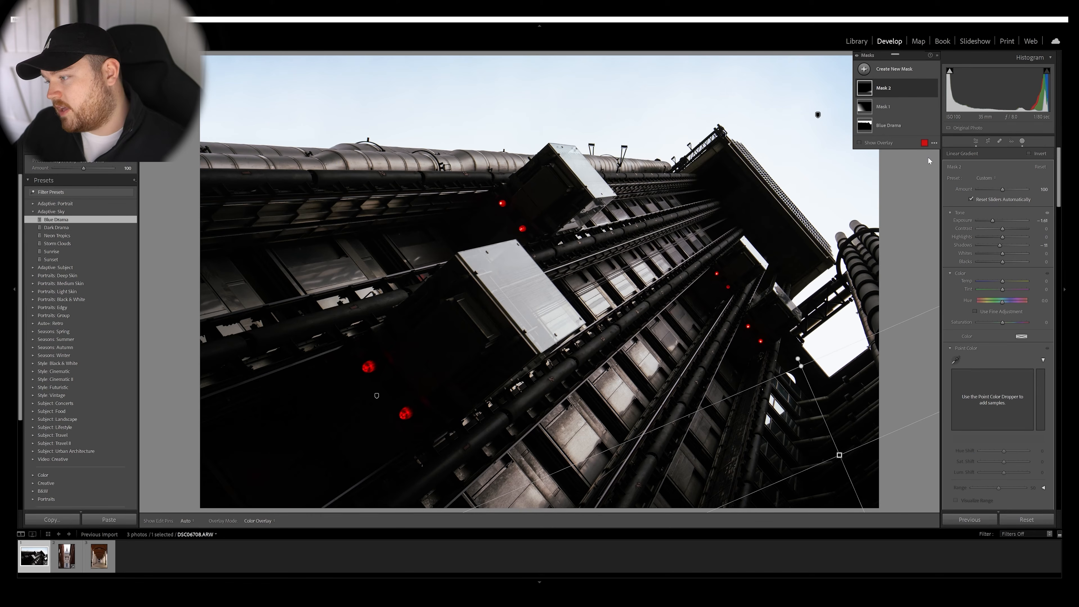
Create a brush mask and paint it over the bright window panels at the photo's lower centre.
click(892, 69)
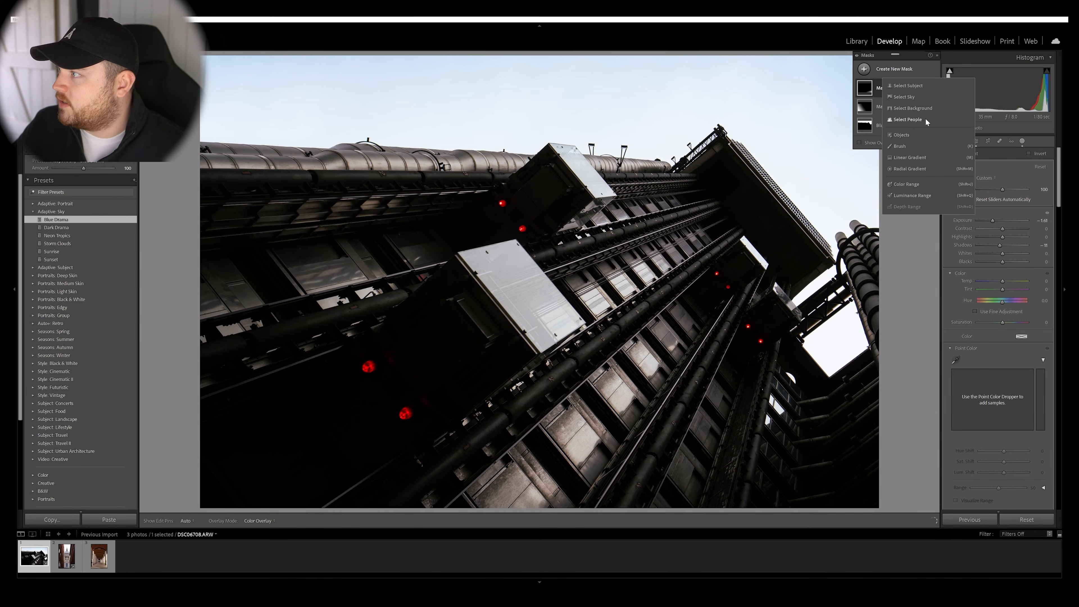
click(904, 147)
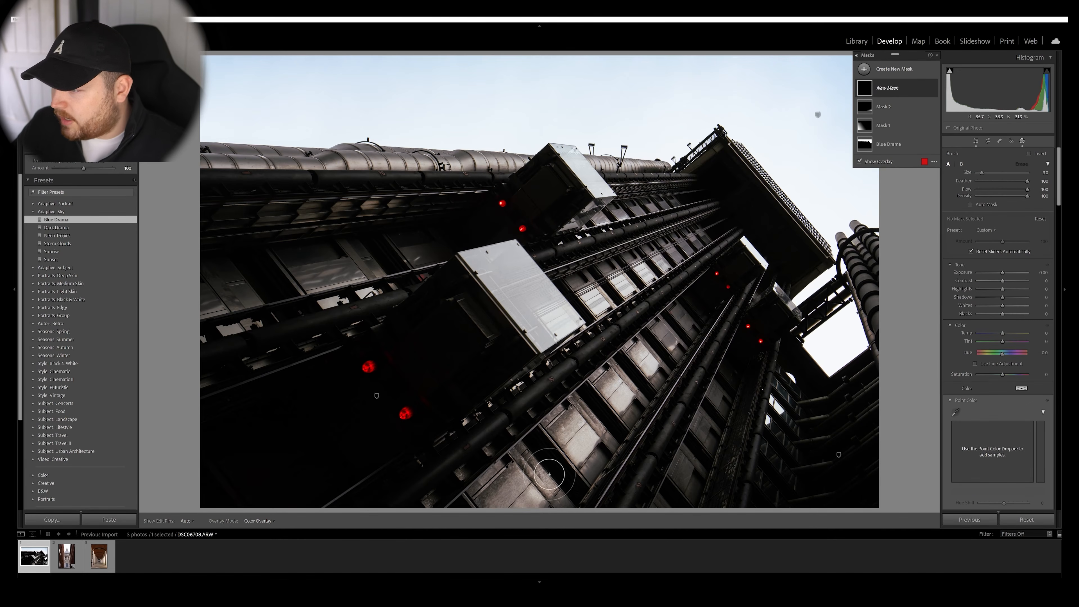
mouse_move(506, 498)
mouse_down()
mouse_move(523, 485)
mouse_move(497, 496)
mouse_up()
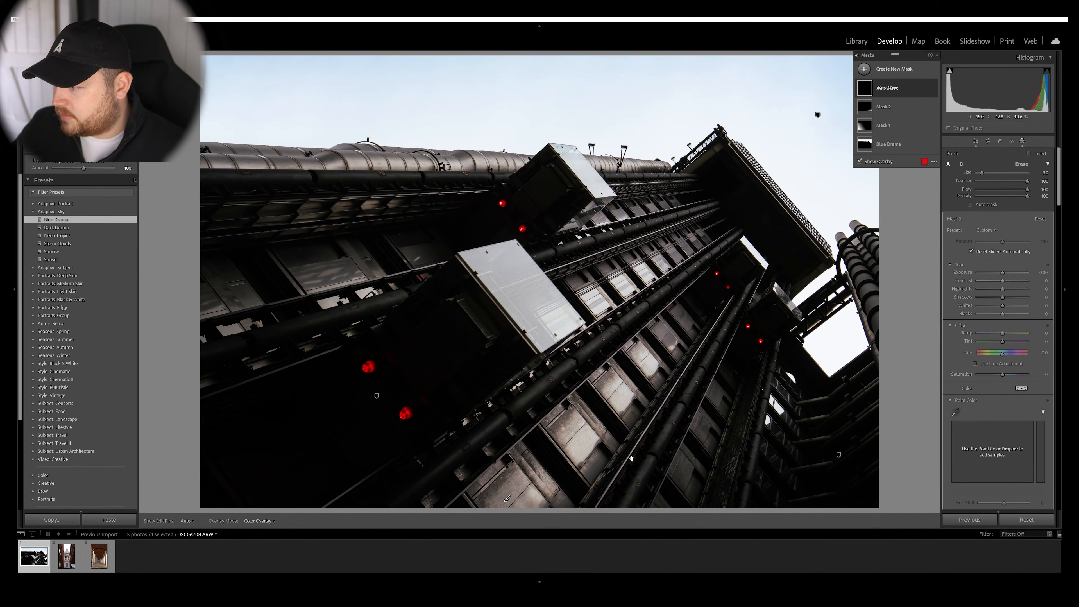
key(h)
mouse_move(657, 465)
mouse_down()
mouse_move(568, 494)
mouse_move(550, 473)
mouse_move(496, 504)
mouse_move(521, 471)
mouse_move(619, 427)
mouse_move(643, 433)
mouse_move(623, 385)
mouse_move(647, 461)
mouse_move(647, 519)
mouse_move(660, 510)
mouse_move(669, 488)
mouse_move(594, 426)
mouse_up()
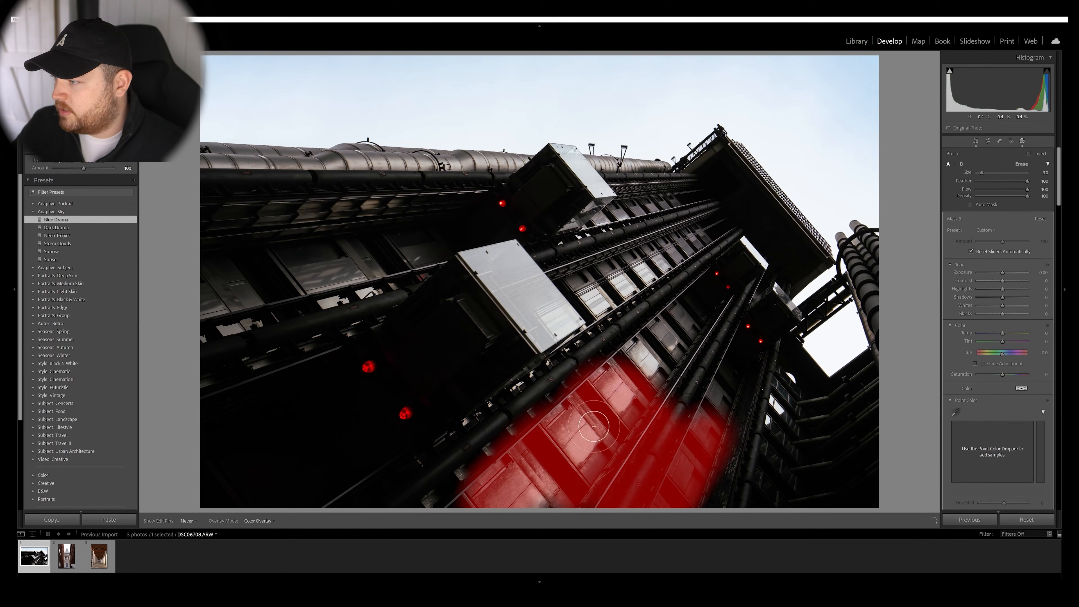
key(h)
Lower the brush mask's Exposure slightly, set its Highlights to about -37, and compare the photo with the mask off and on.
drag(1004, 288, 987, 293)
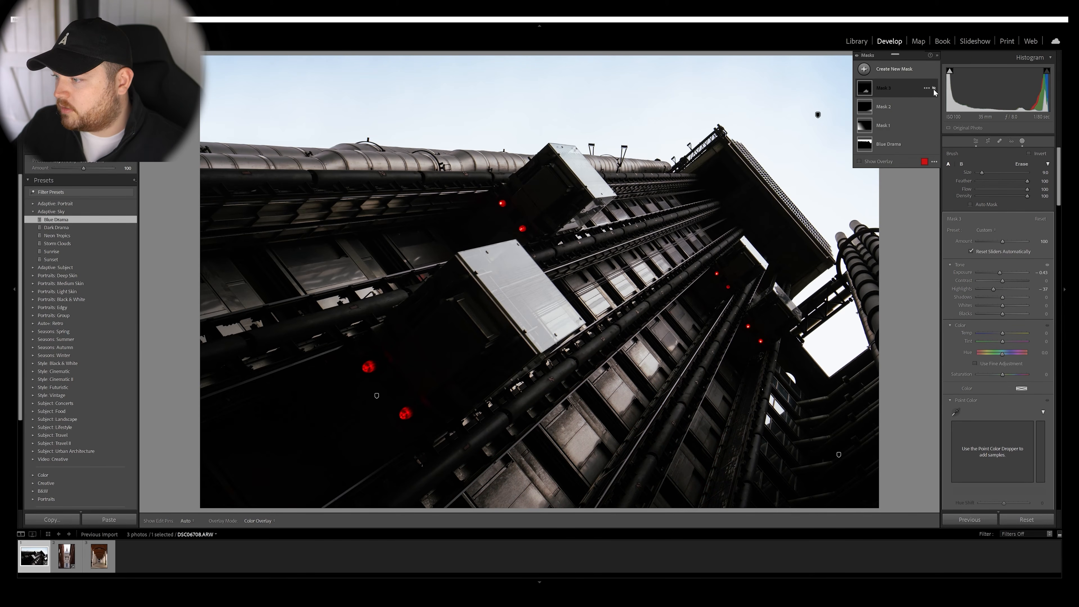
click(934, 90)
click(934, 90)
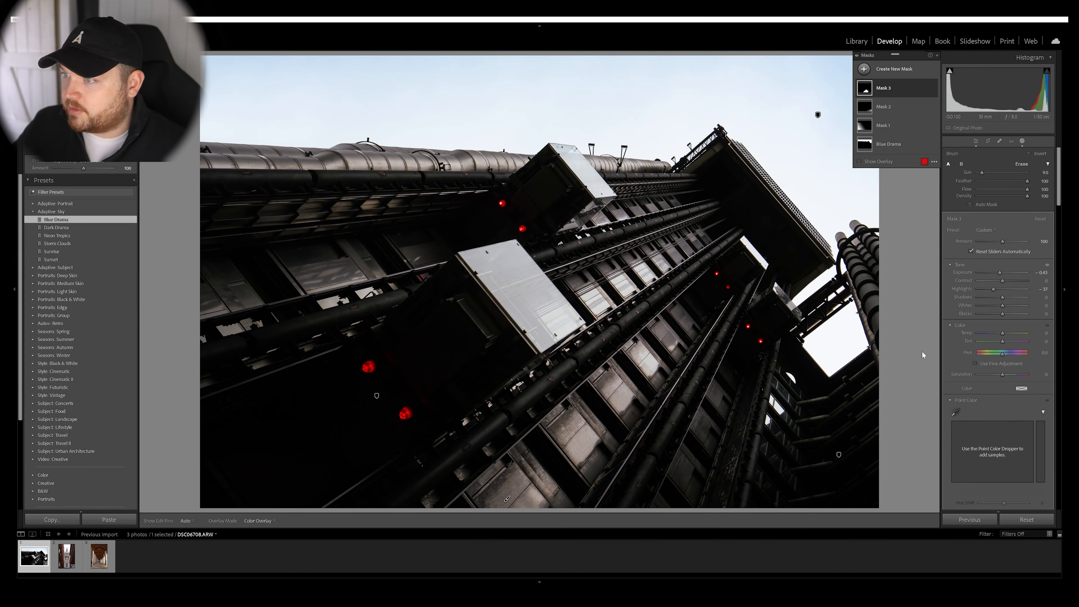
Zoom out to see the whole photo smaller, close masking and return to the global edit settings.
key(ctrl+minus)
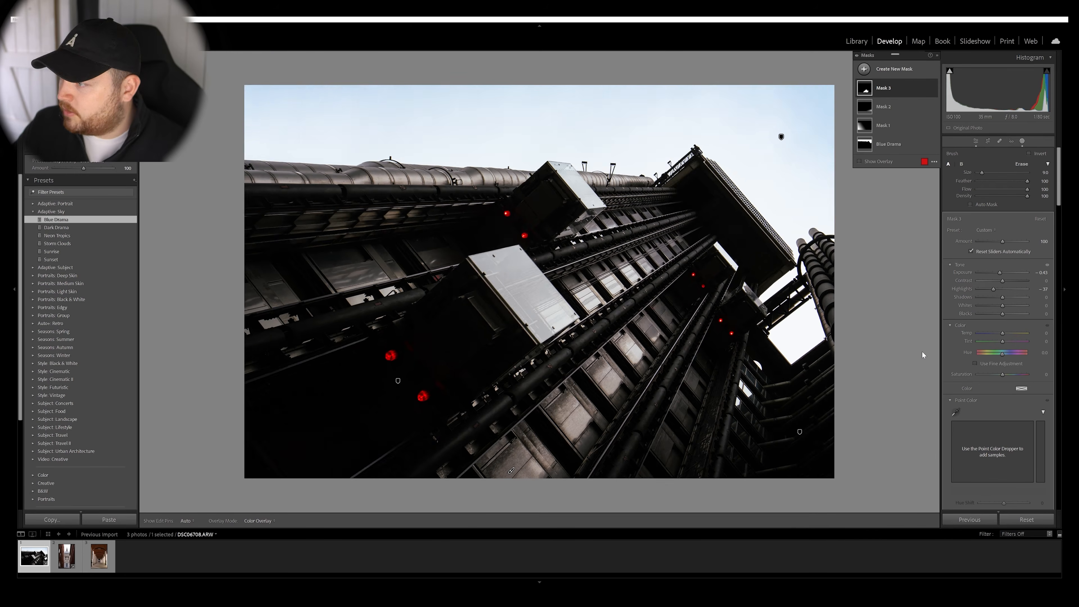
click(937, 56)
click(976, 140)
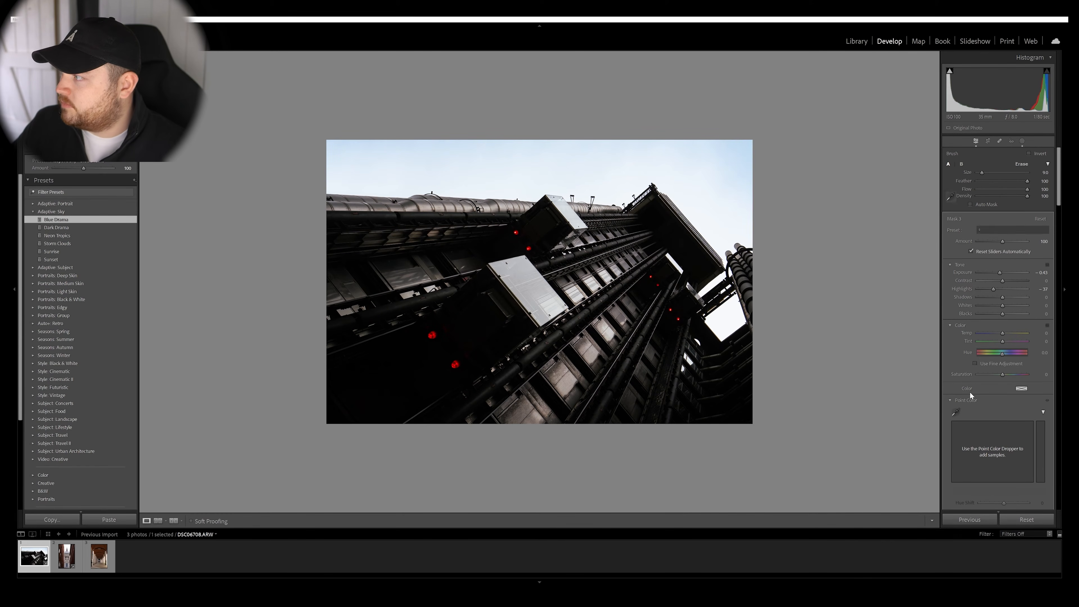
Compare the finished dark architecture photo with its unedited version.
key(backslash)
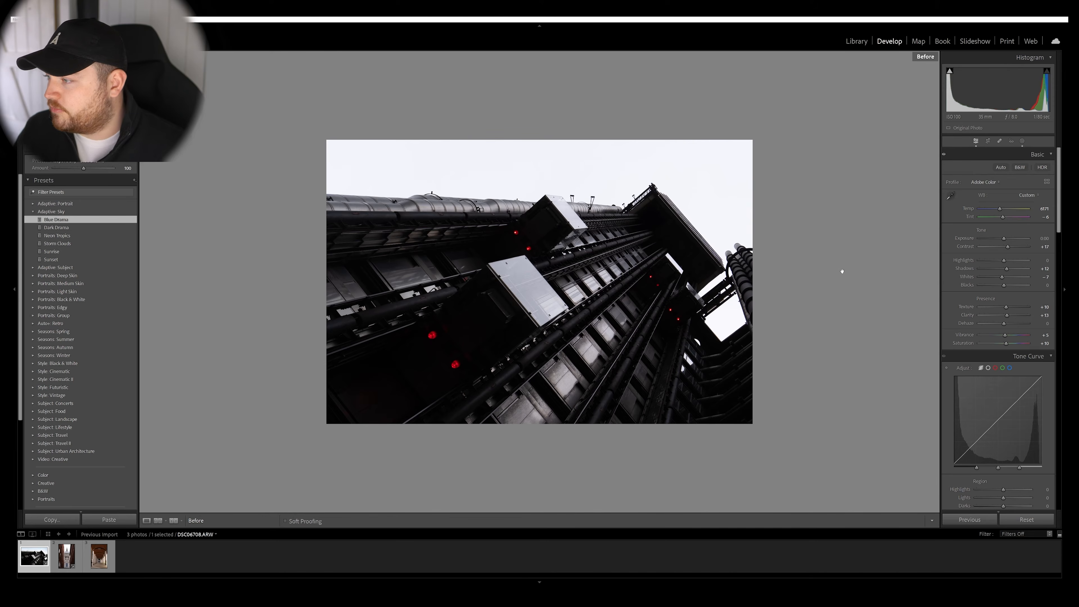
key(backslash)
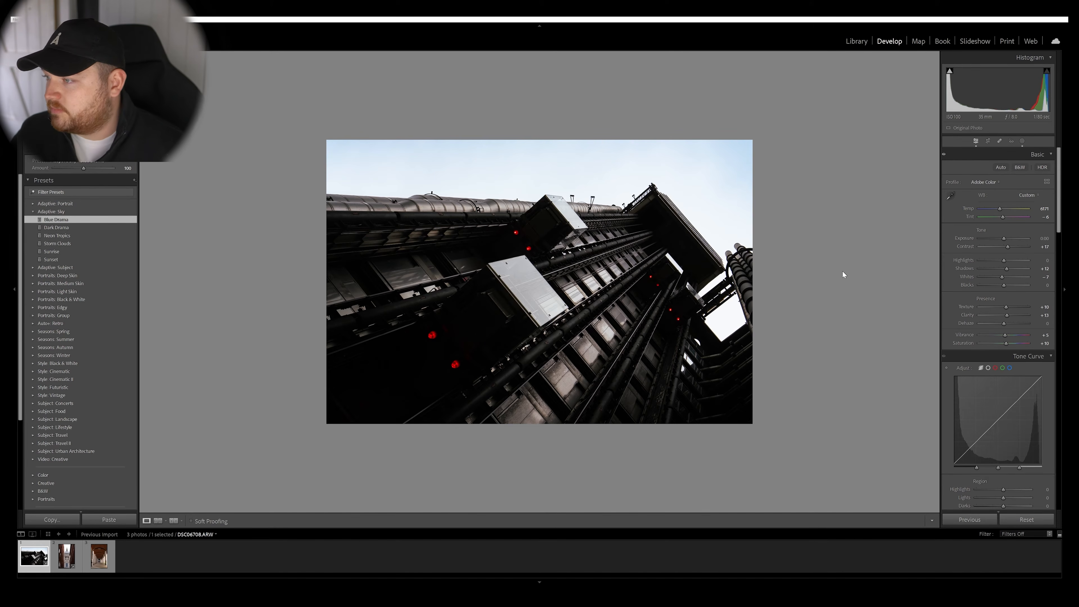
Switch to the next photo, the cathedral dome between brick buildings, and straighten it slightly with the crop tool.
key(Right)
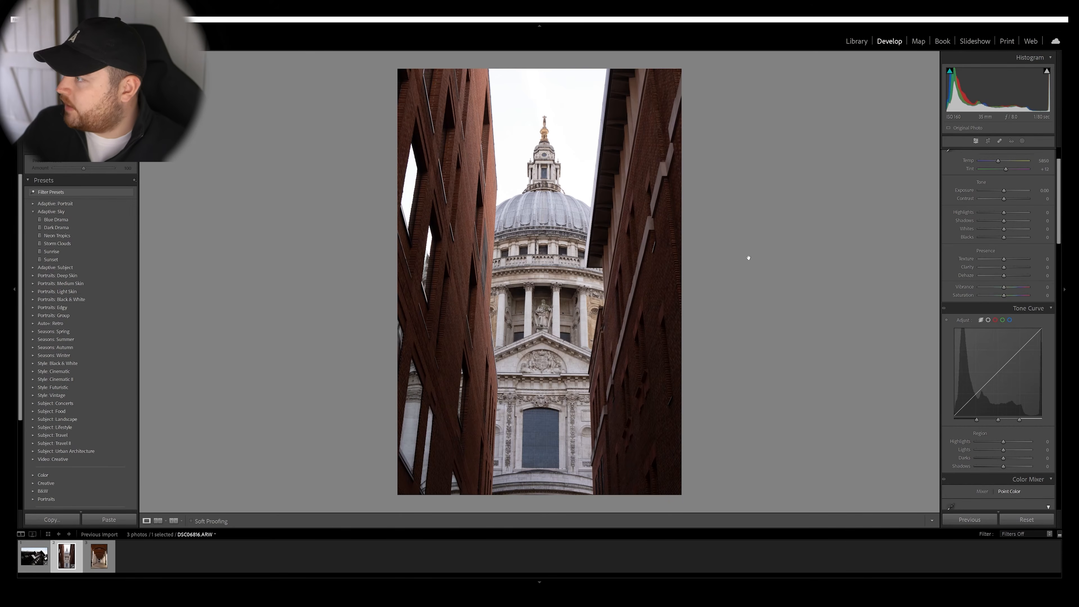
key(r)
drag(794, 211, 794, 207)
click(977, 141)
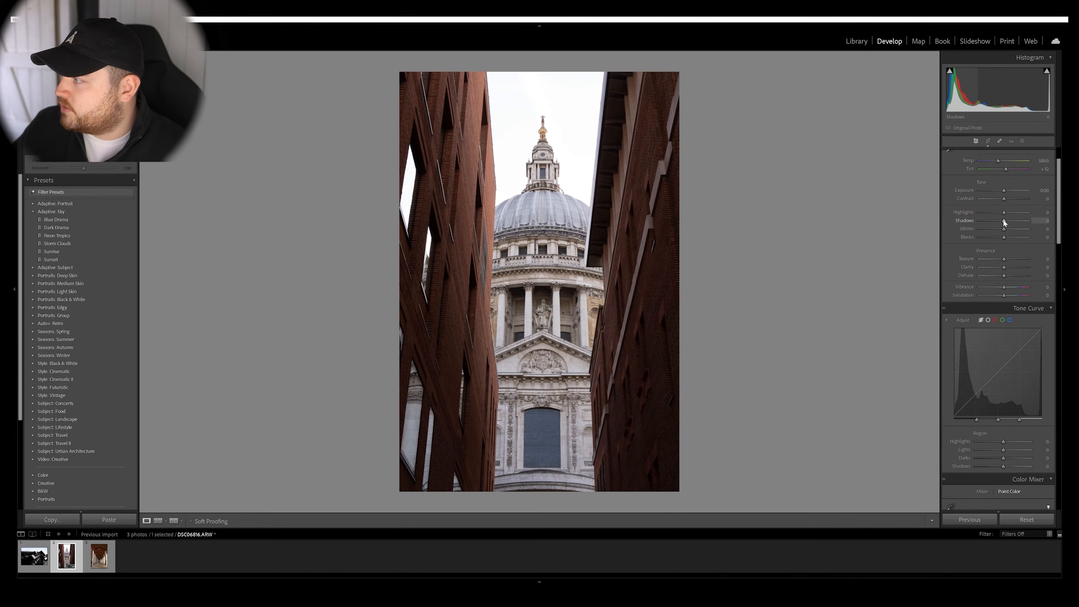
Set the cathedral photo's Highlights to -10, Shadows to -17 and Blacks to -14, and compare it with the original.
mouse_move(1004, 221)
mouse_down()
mouse_move(1000, 211)
mouse_move(1000, 237)
mouse_up()
key(backslash)
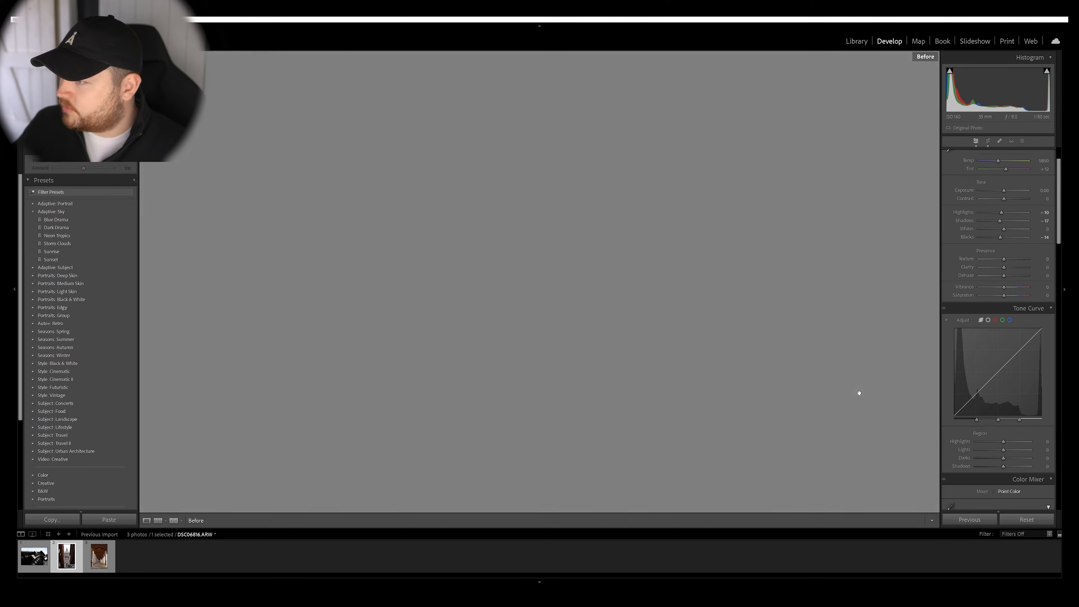
key(backslash)
key(backslash)
key(backslash)
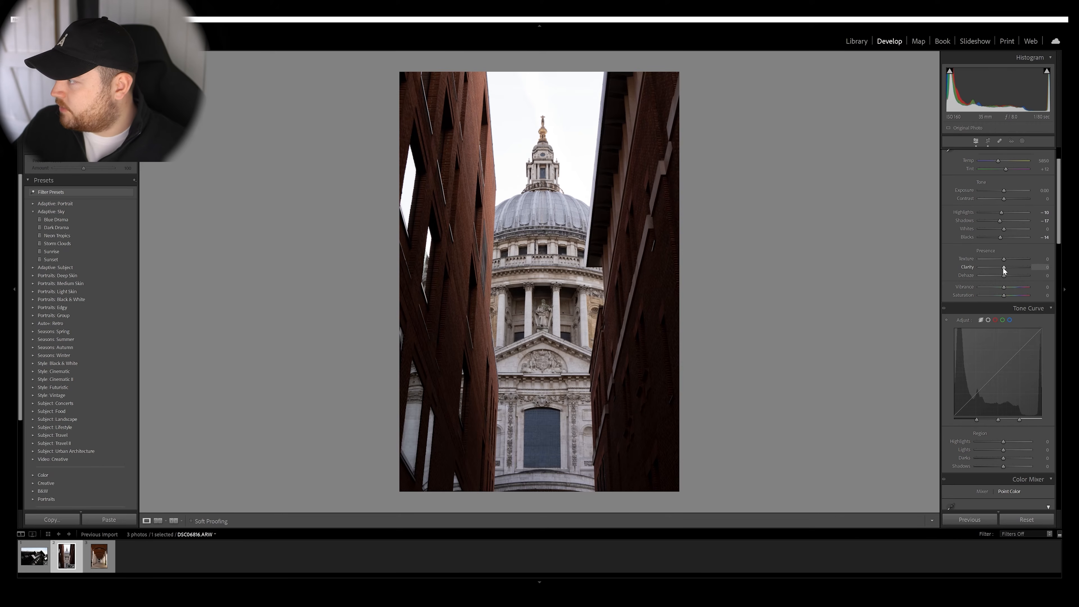
Set Texture to +10, Clarity to about +30 and Saturation to +14, and compare the photo with the original.
drag(1003, 268, 1005, 295)
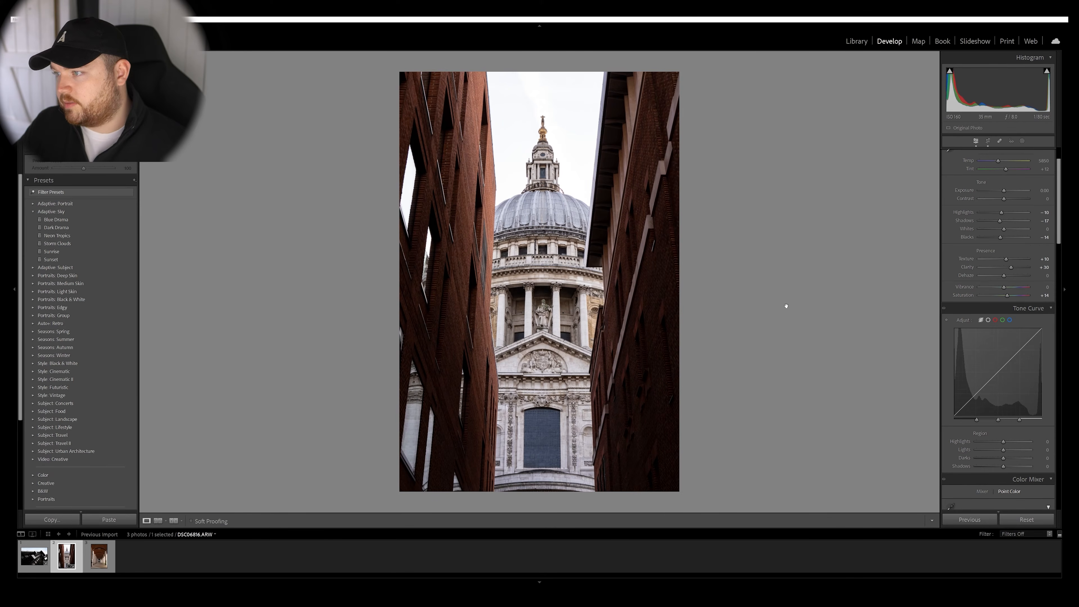
key(backslash)
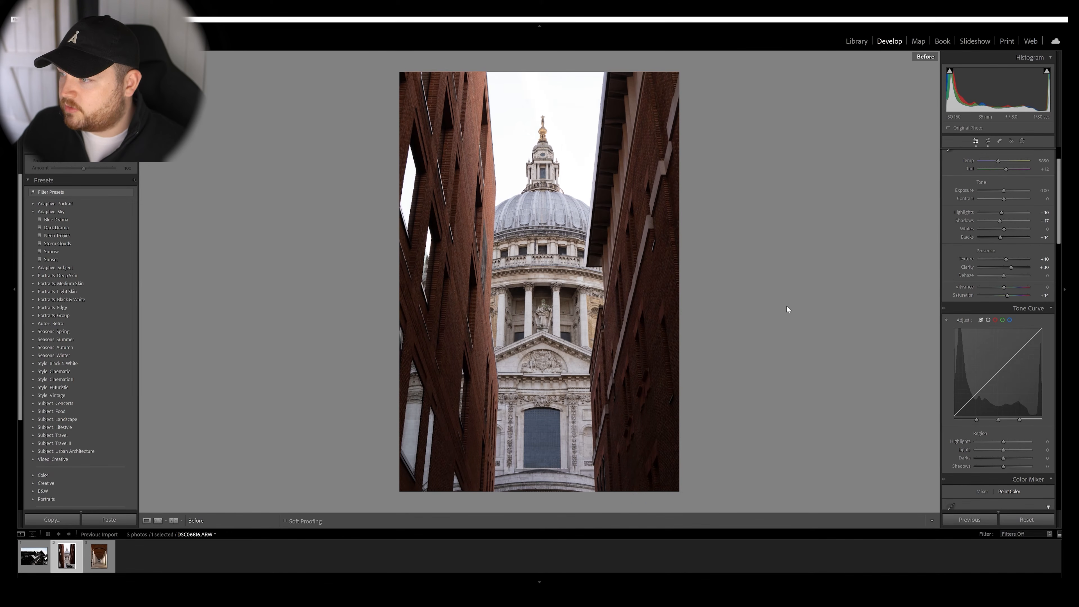
key(backslash)
Increase the sharpening Amount and apply the Dark Drama adaptive sky preset to the cathedral photo.
drag(1059, 225, 1055, 355)
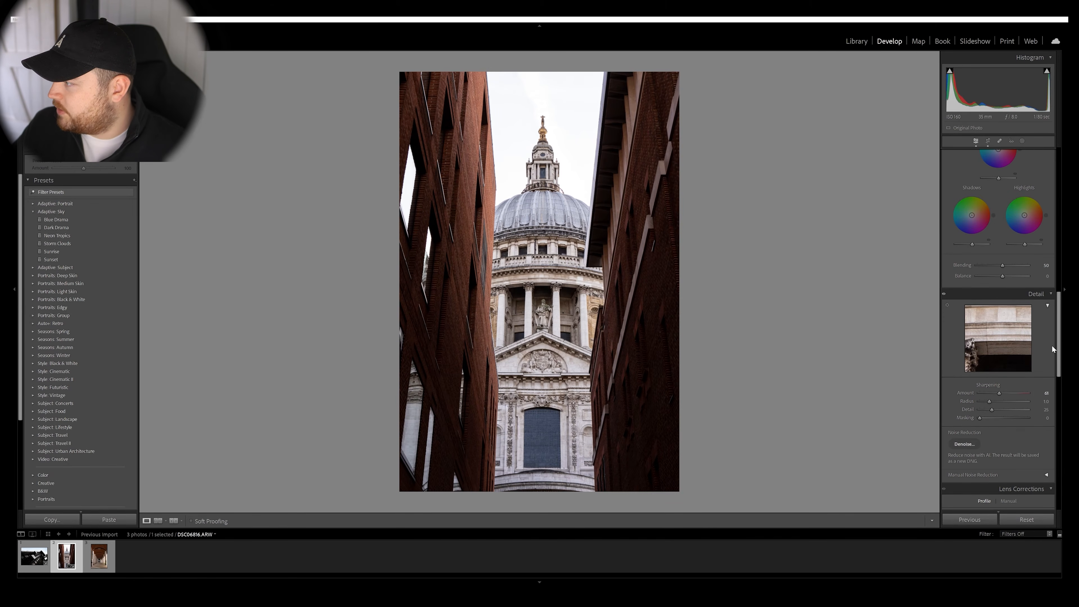
drag(1059, 348, 1067, 294)
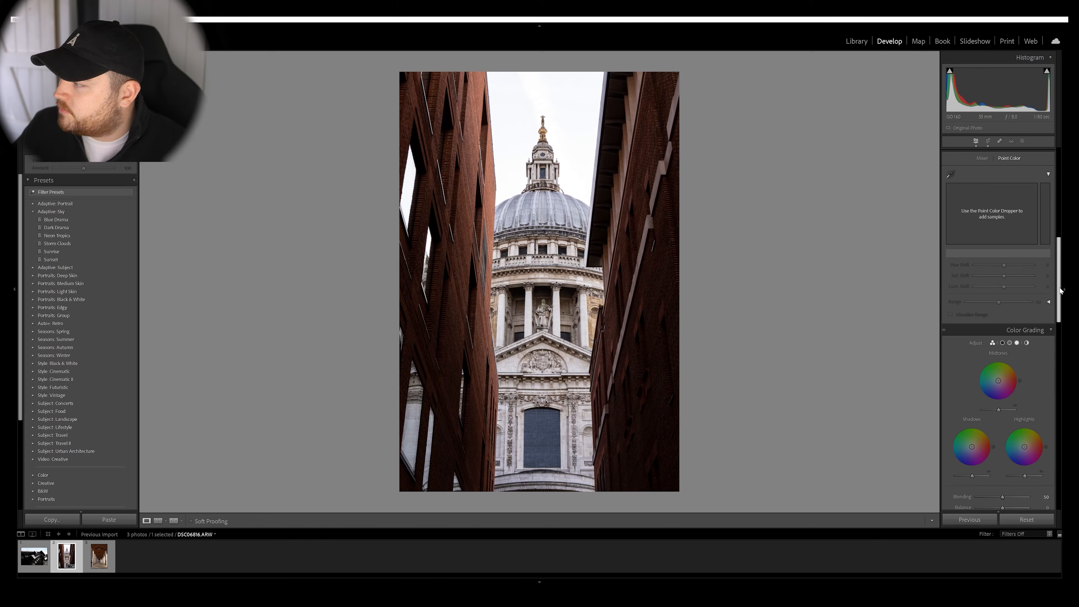
scroll(1061, 290, up, 3)
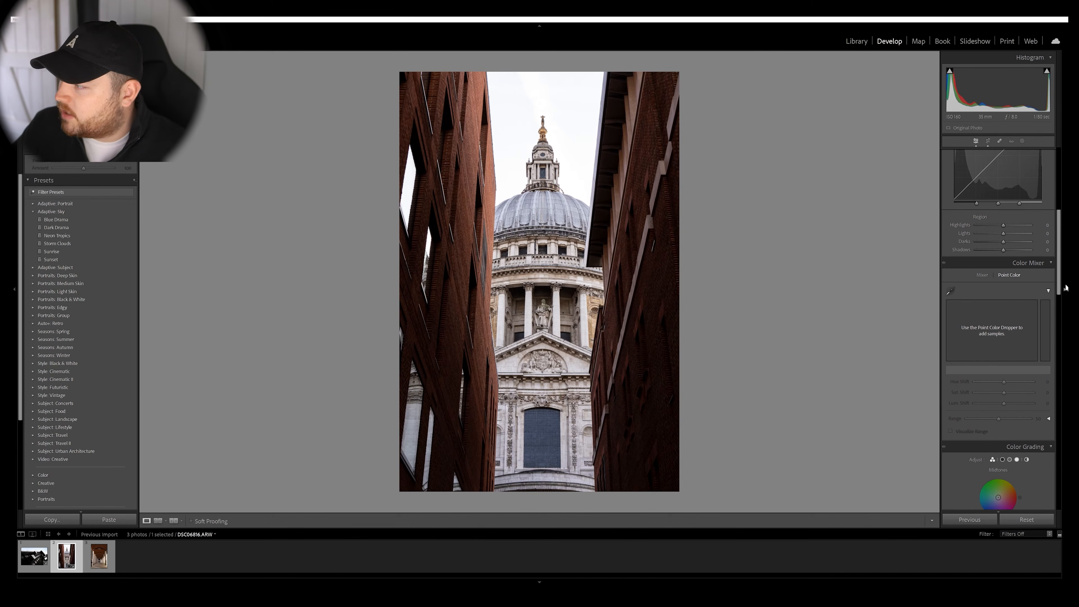
drag(1061, 278, 1066, 215)
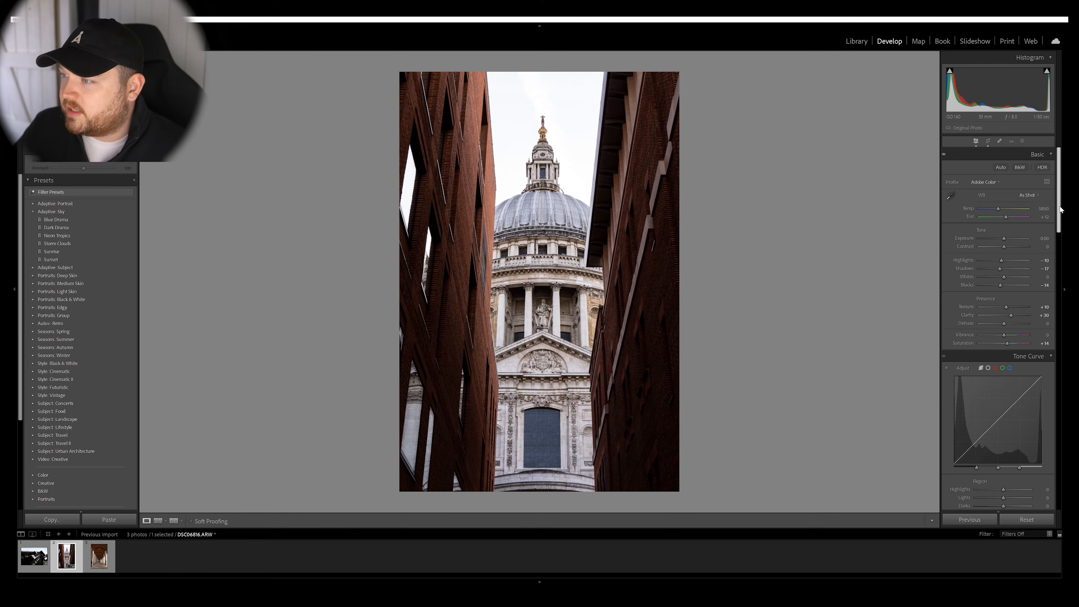
drag(1060, 206, 1060, 206)
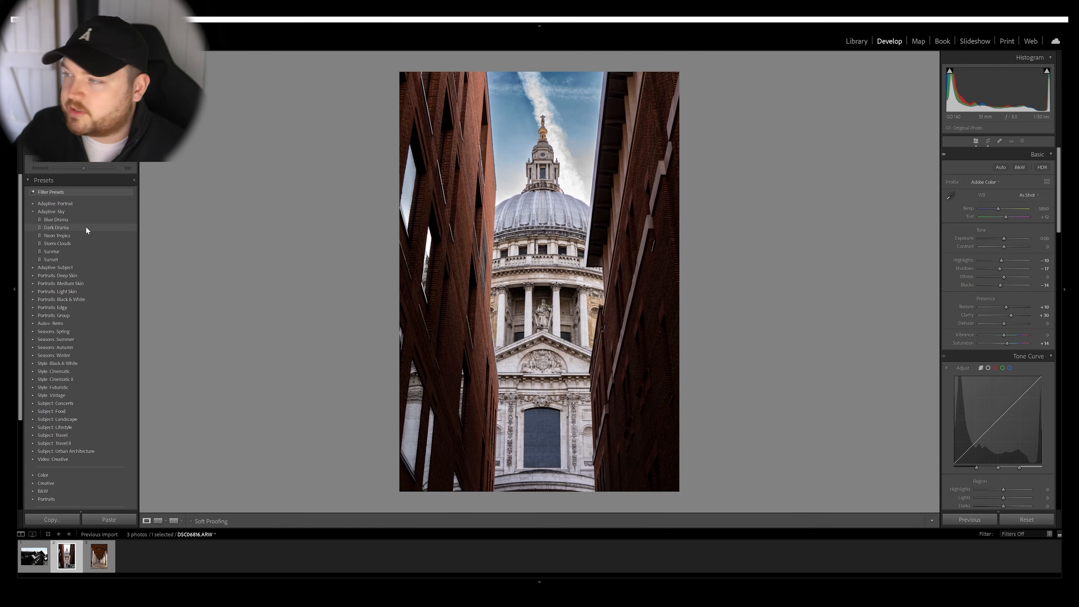
Create a linear gradient mask rising from the photo's bottom edge to just below the cathedral's dome.
click(1022, 141)
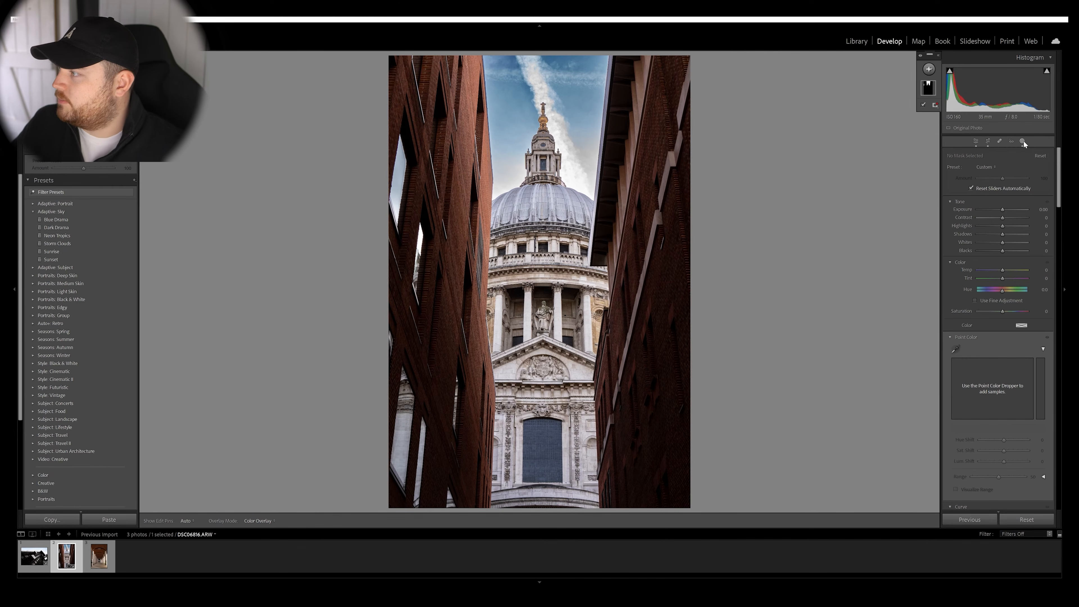
click(929, 69)
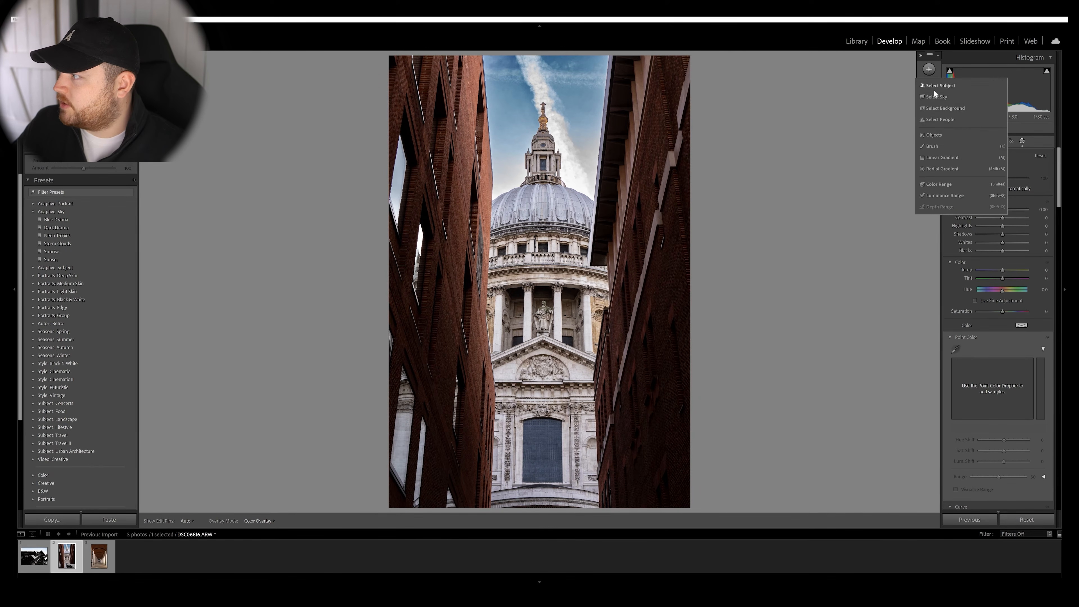
click(942, 161)
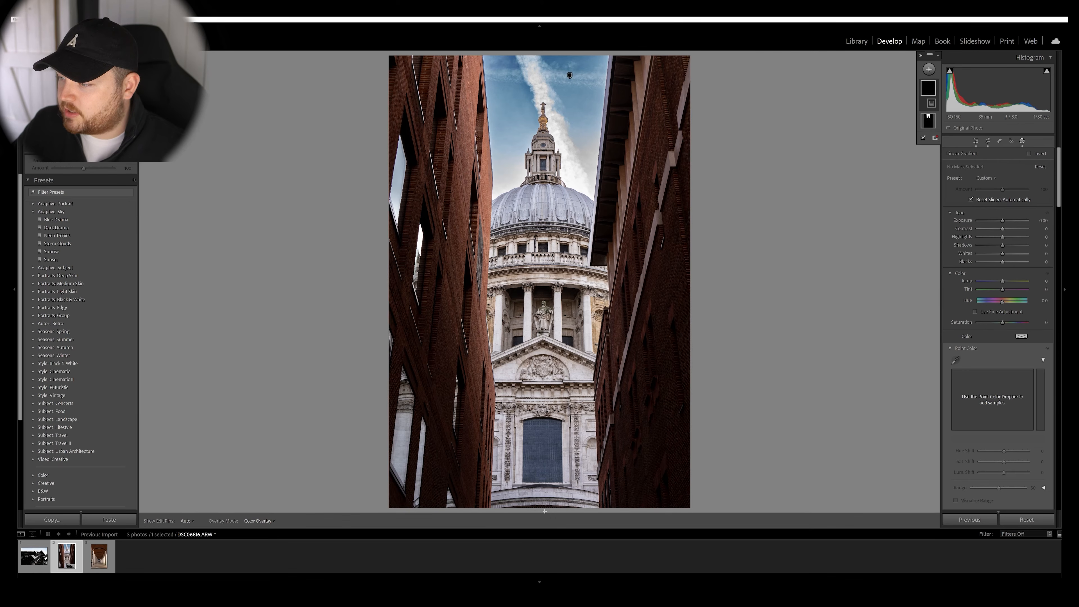
drag(545, 511, 547, 269)
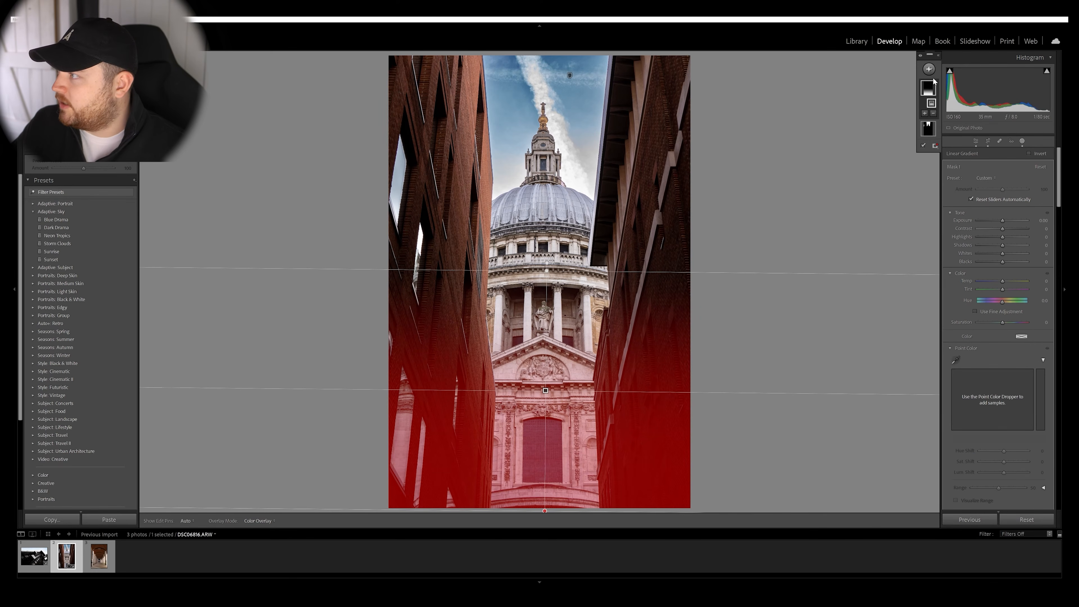
Subtract the cathedral facade from the linear gradient mask with a larger brush, keeping only the brick buildings masked.
click(937, 55)
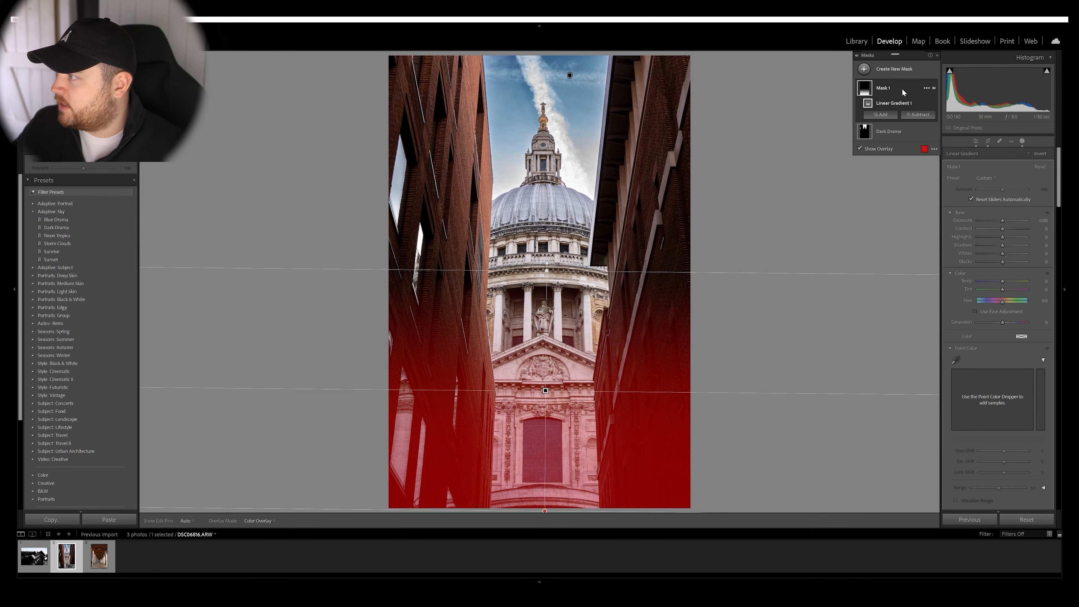
click(930, 115)
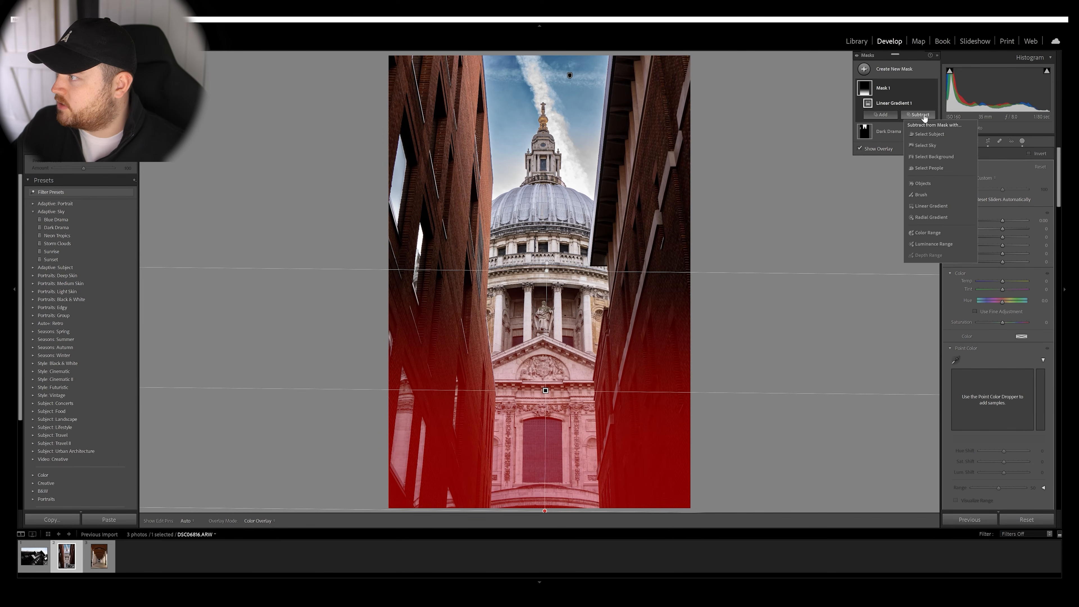
click(929, 194)
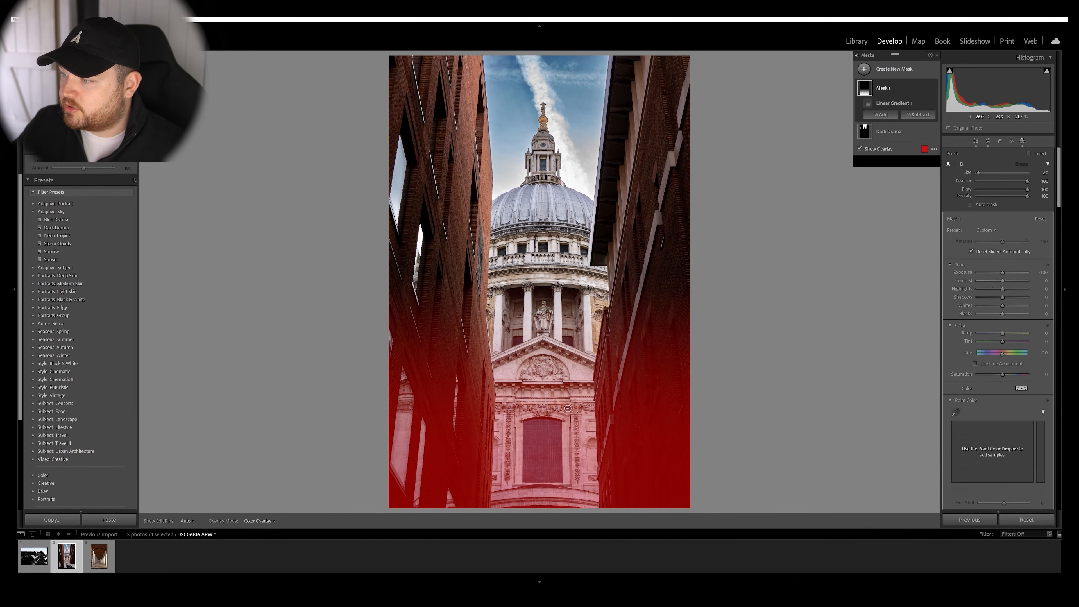
scroll(529, 388, up, 6)
scroll(527, 390, up, 1)
drag(540, 486, 551, 334)
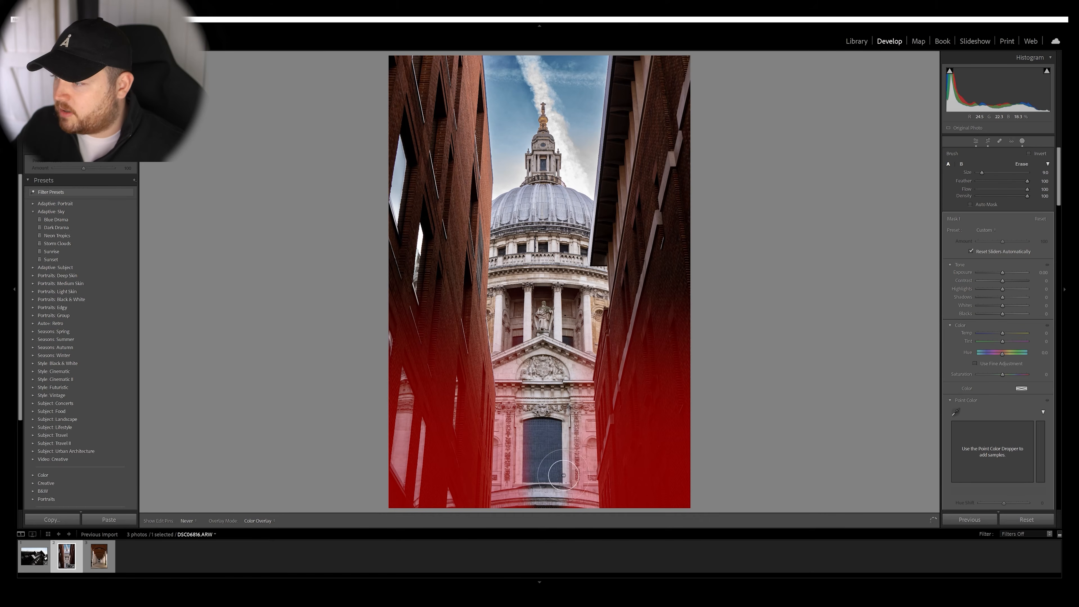
mouse_move(566, 414)
mouse_down()
mouse_move(572, 495)
mouse_move(578, 484)
mouse_up()
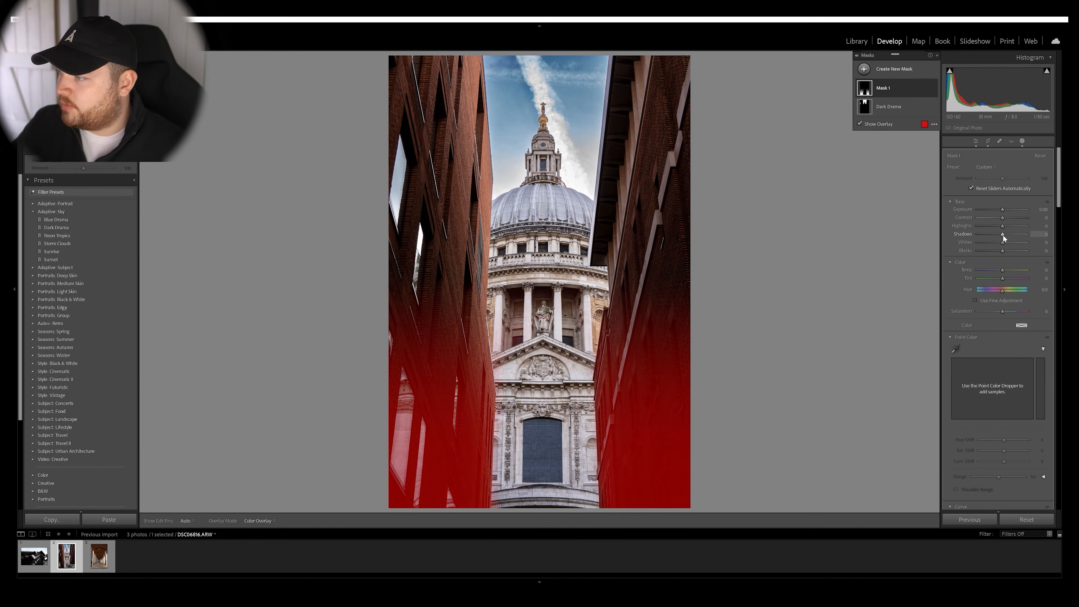
Hide the mask overlay, lower the gradient mask's Shadows slightly, and compare the edited photo with the original.
key(o)
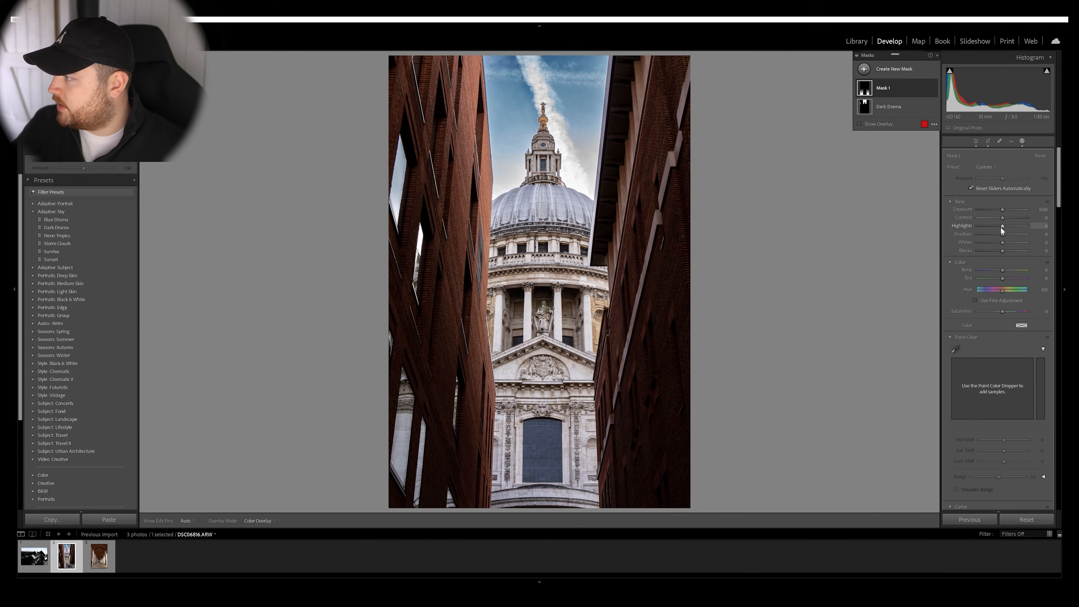
drag(1001, 234, 999, 234)
key(backslash)
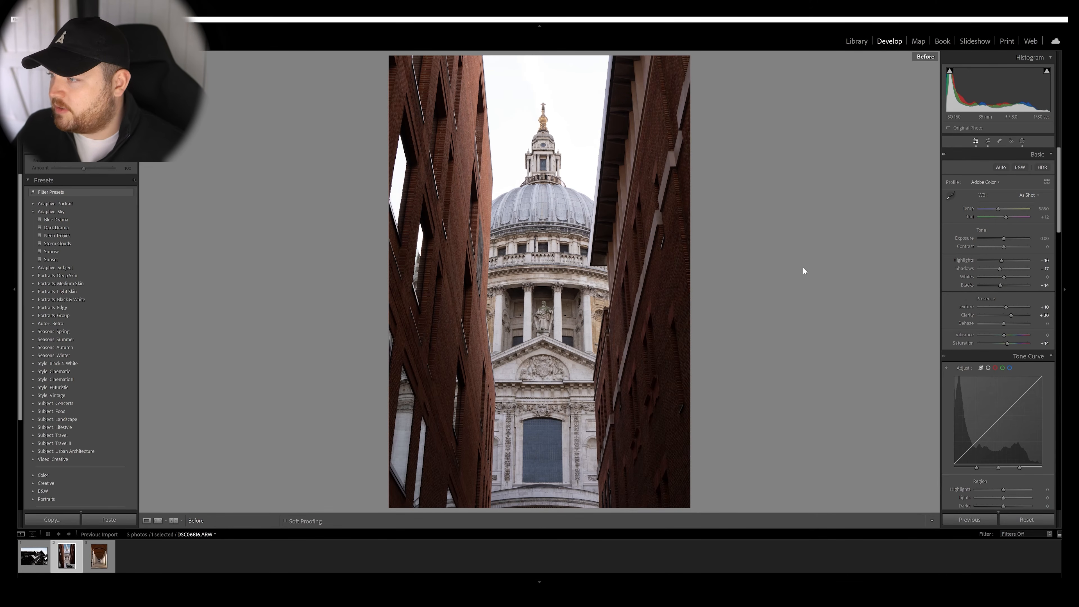
key(backslash)
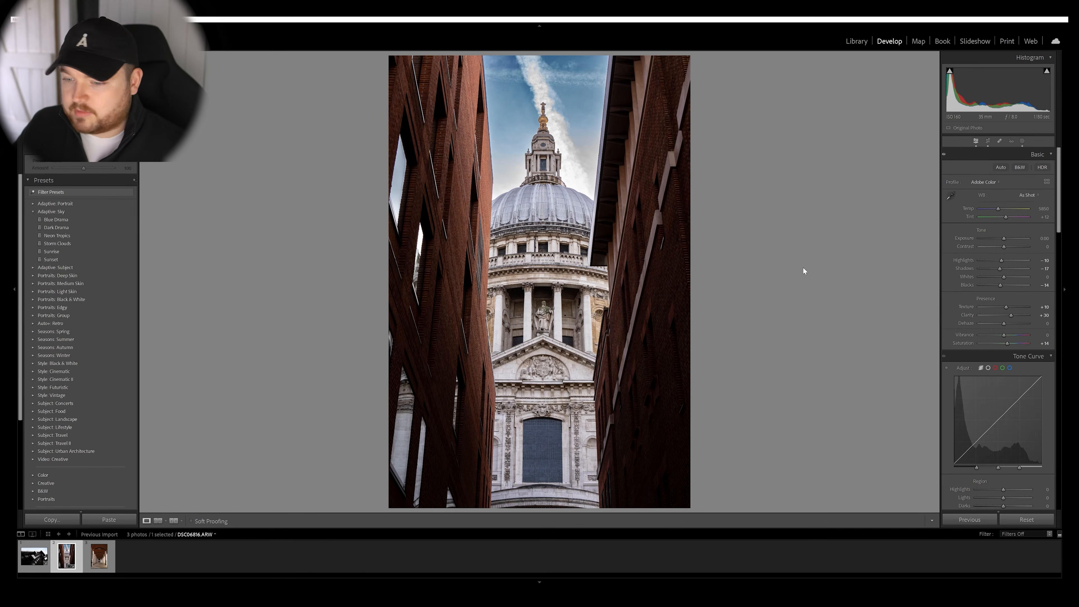
Switch to the arched colonnade photo and straighten it with a crop angle of about -0.49.
key(Right)
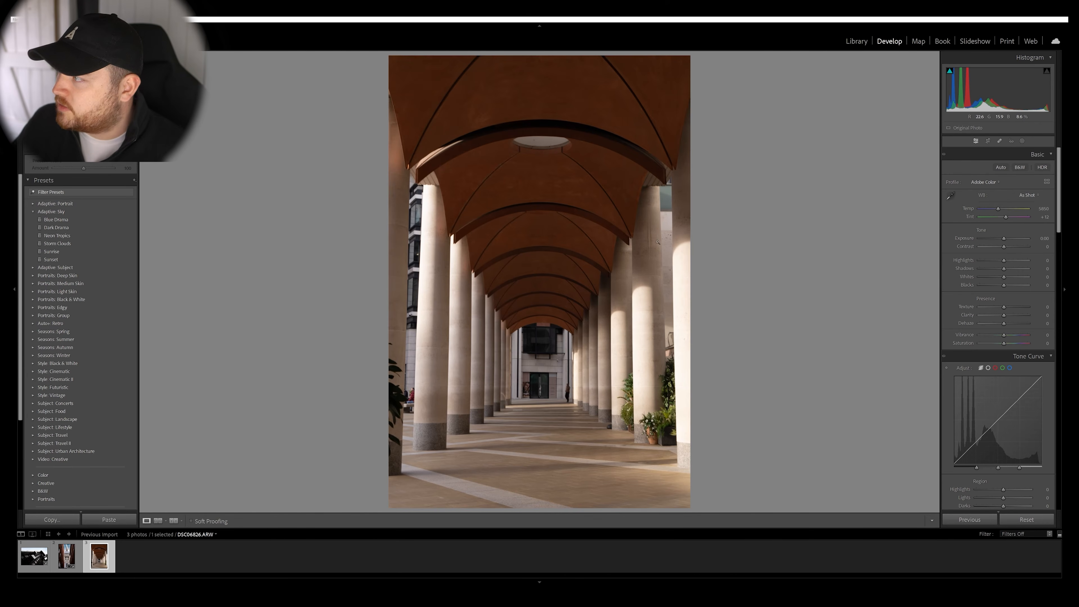
key(r)
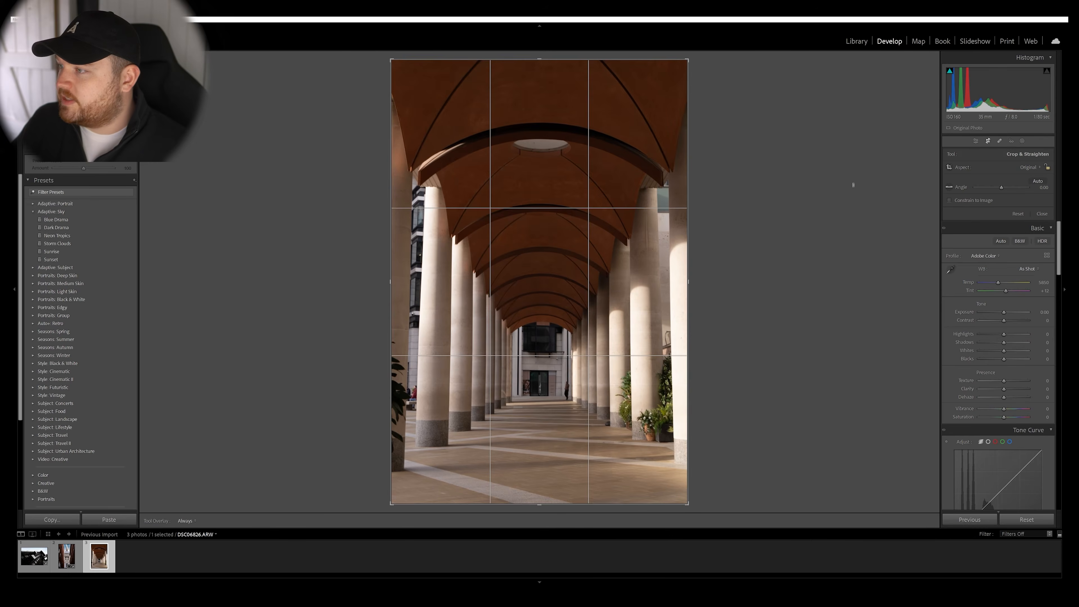
drag(794, 285, 794, 283)
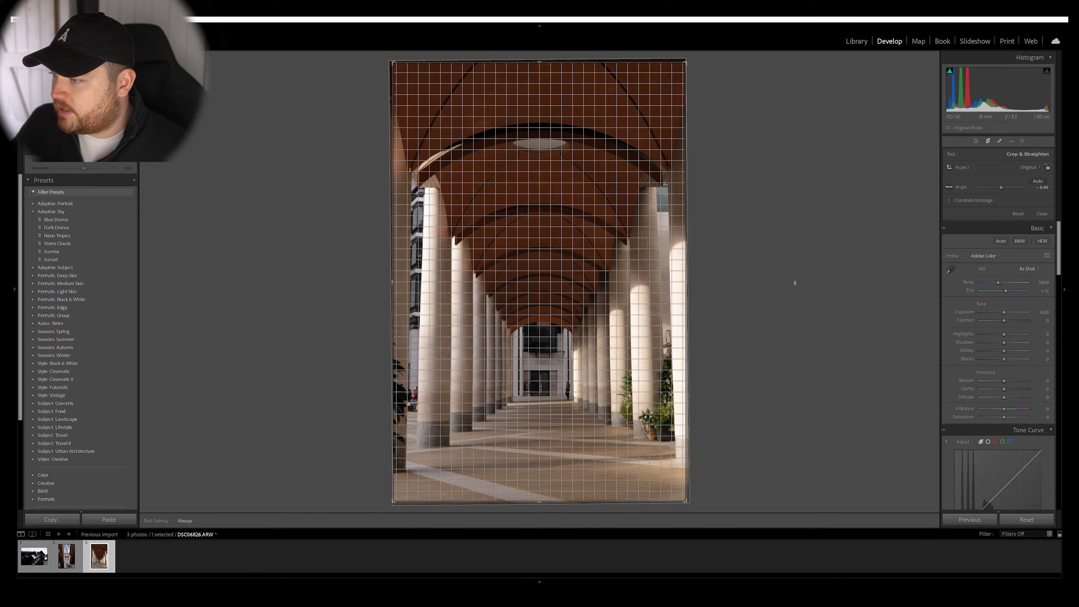
key(Return)
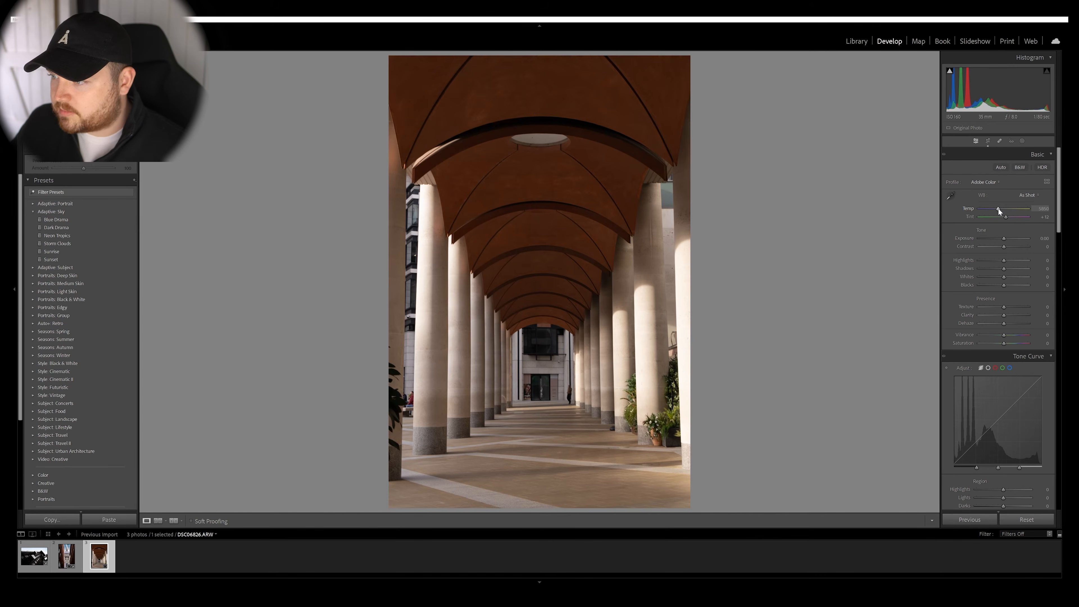
Set Temp to 6600, Highlights to -20, Shadows to -18, Blacks to -3, Vibrance to +6 and Saturation to +13, and raise Clarity.
drag(999, 207, 1002, 208)
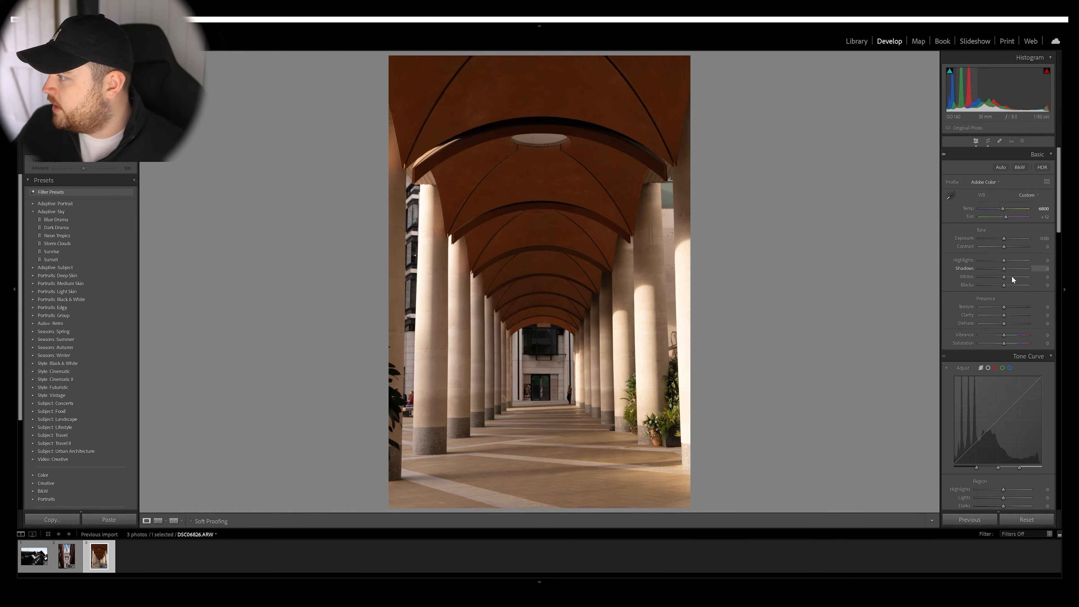
drag(1004, 271, 1001, 262)
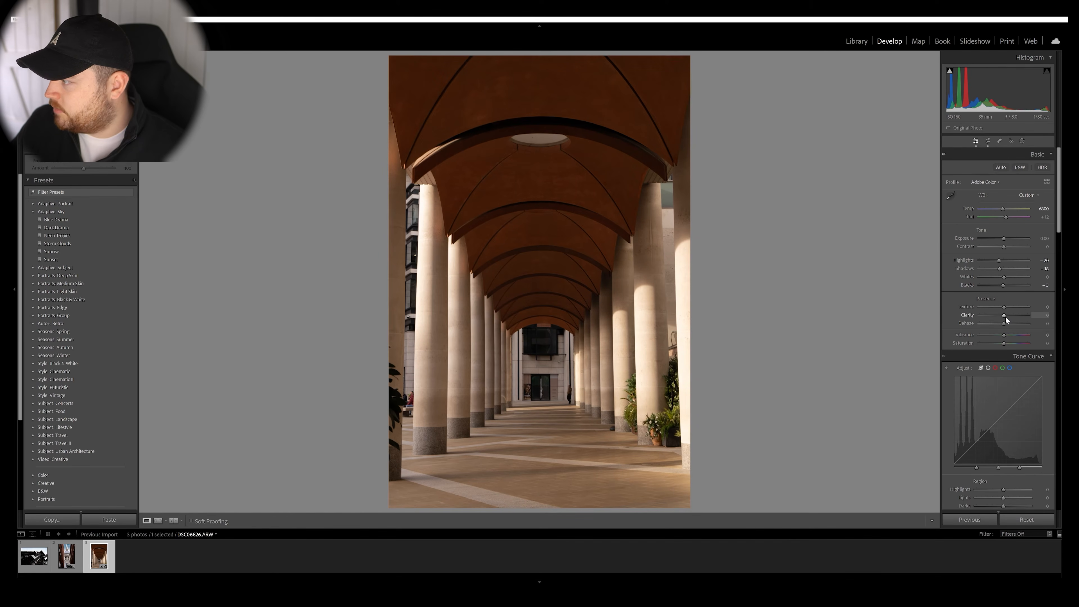
drag(1006, 319, 1010, 322)
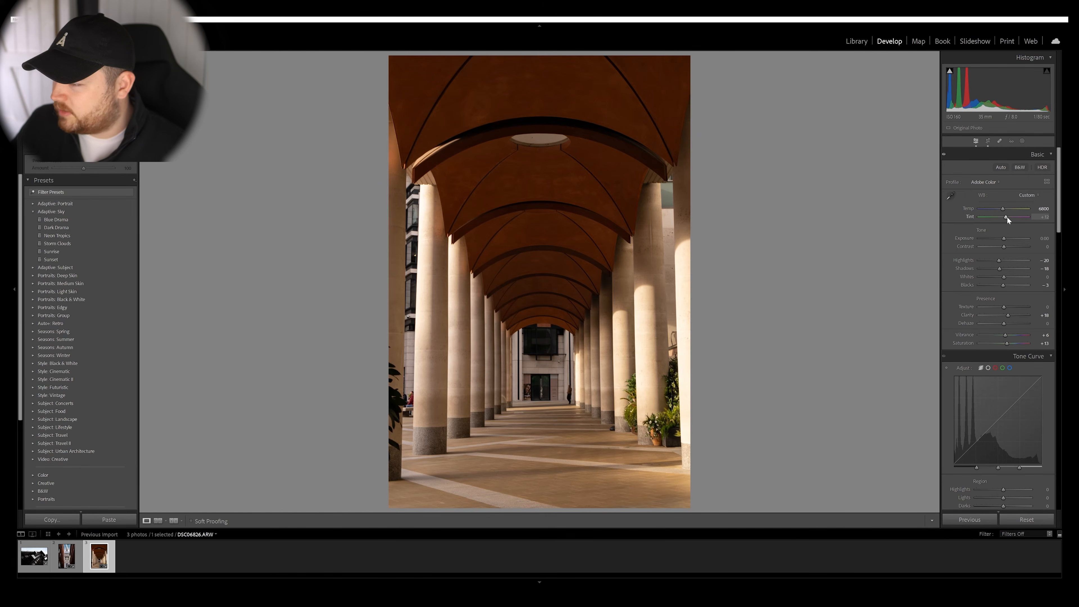
Undo the last adjustment and tint the midtones slightly orange with color grading, at about hue 27.
key(ctrl+z)
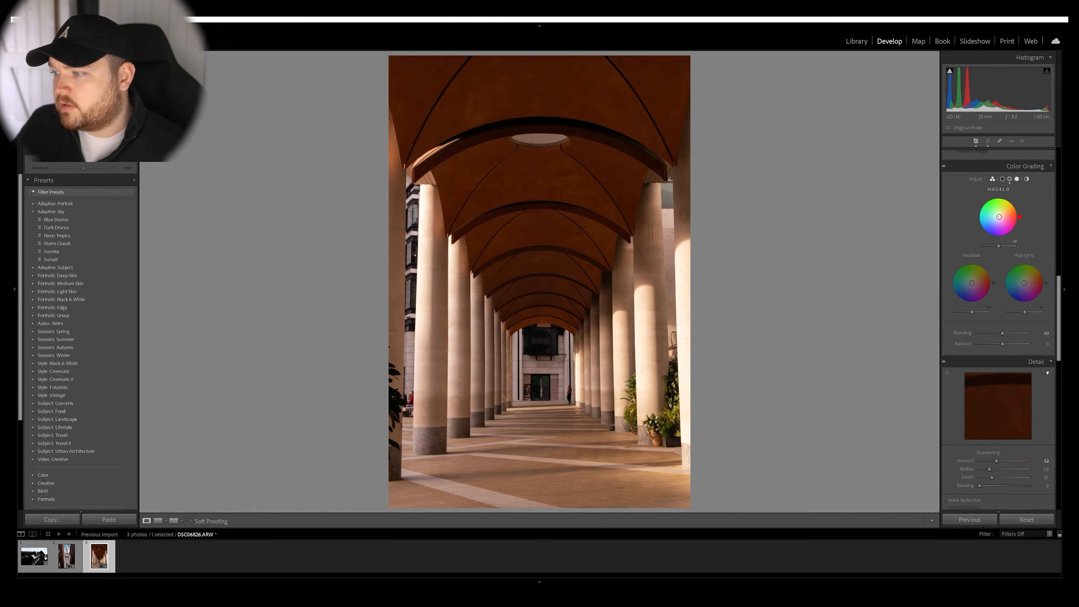
drag(999, 217, 998, 217)
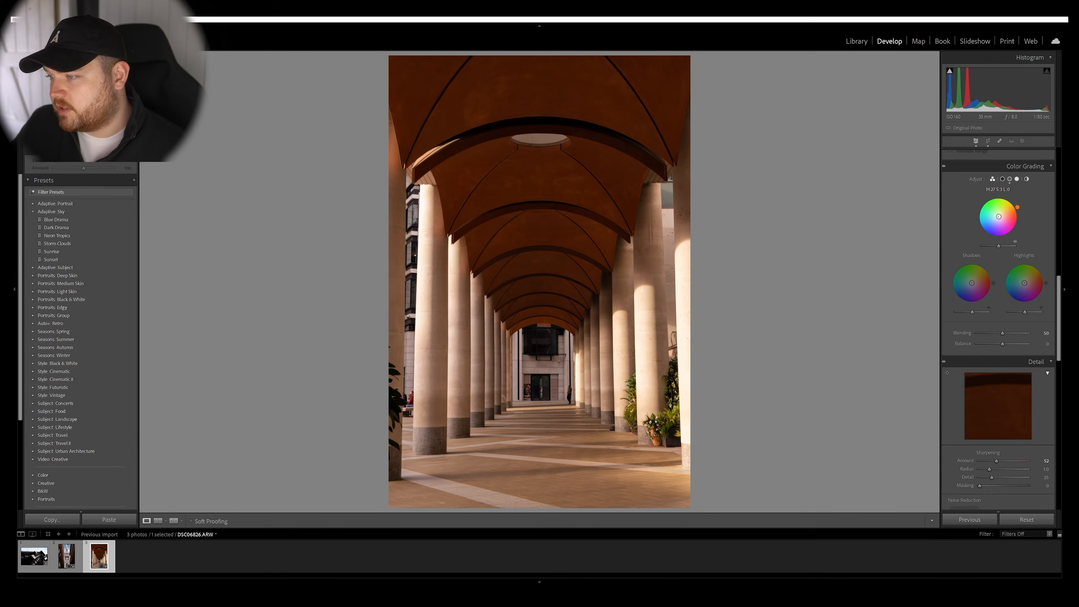
Sample the green of the potted plants with the Point Color dropper and adjust the sampled color.
scroll(999, 221, up, 5)
click(950, 278)
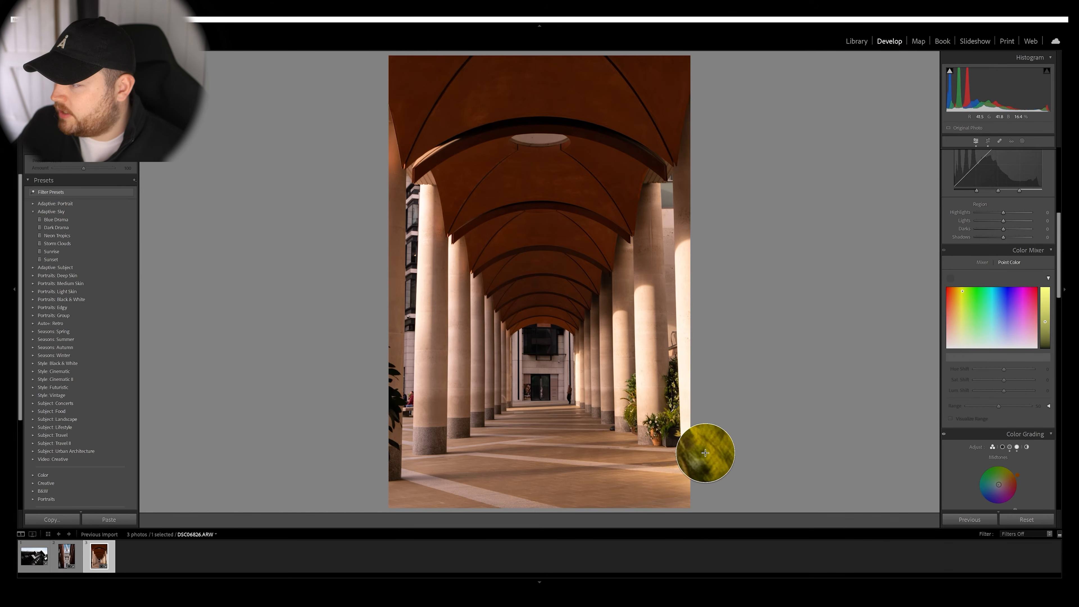
click(706, 451)
drag(993, 296, 1016, 296)
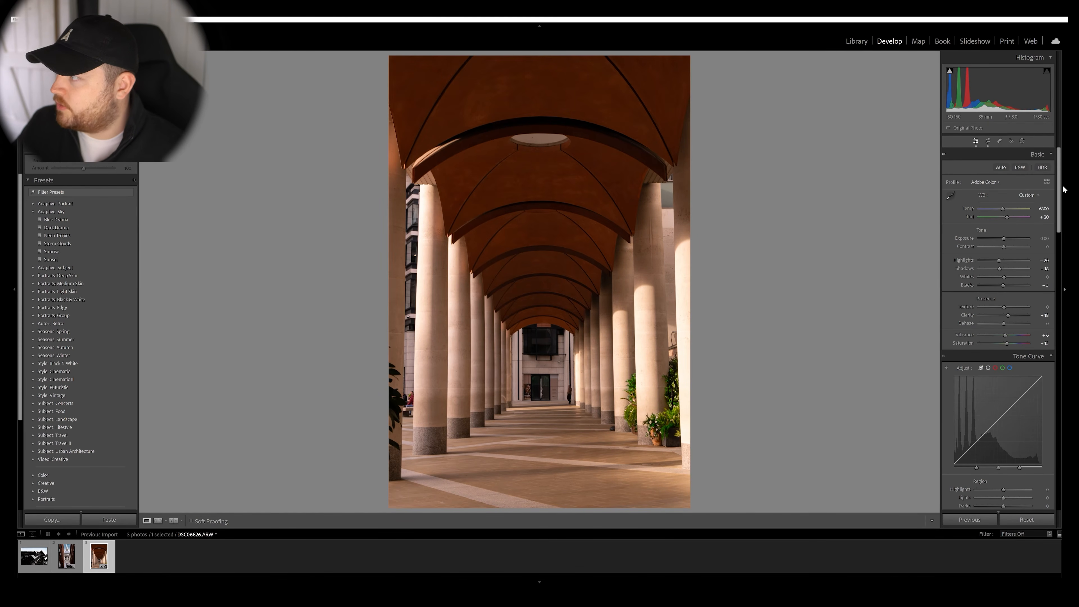
Create a brush mask and paint with a size 1.0 brush across the foreground floor, from the near column to the opposite one.
click(1022, 140)
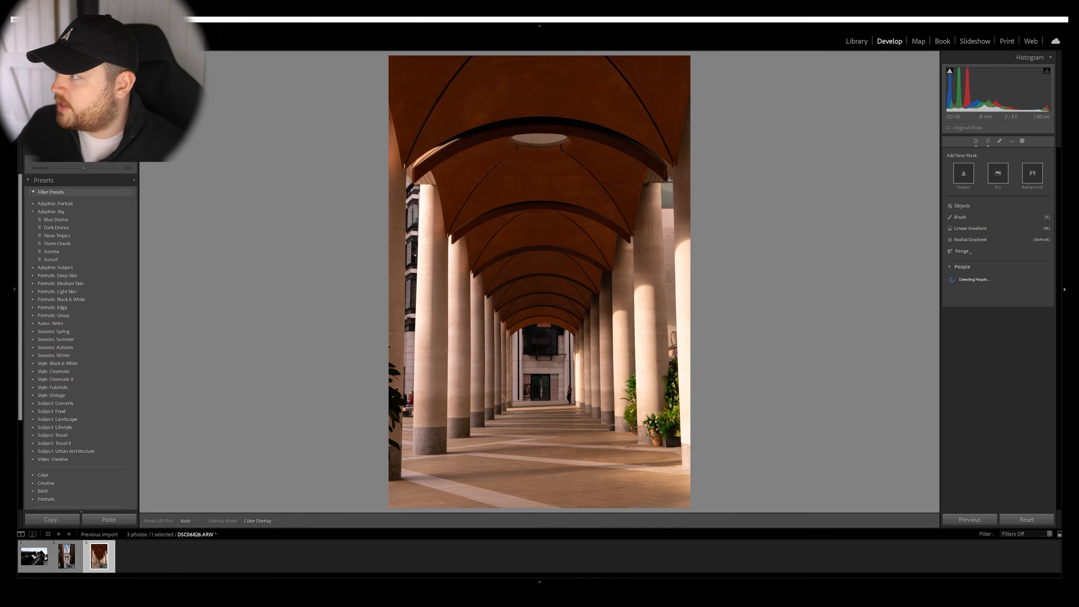
click(959, 219)
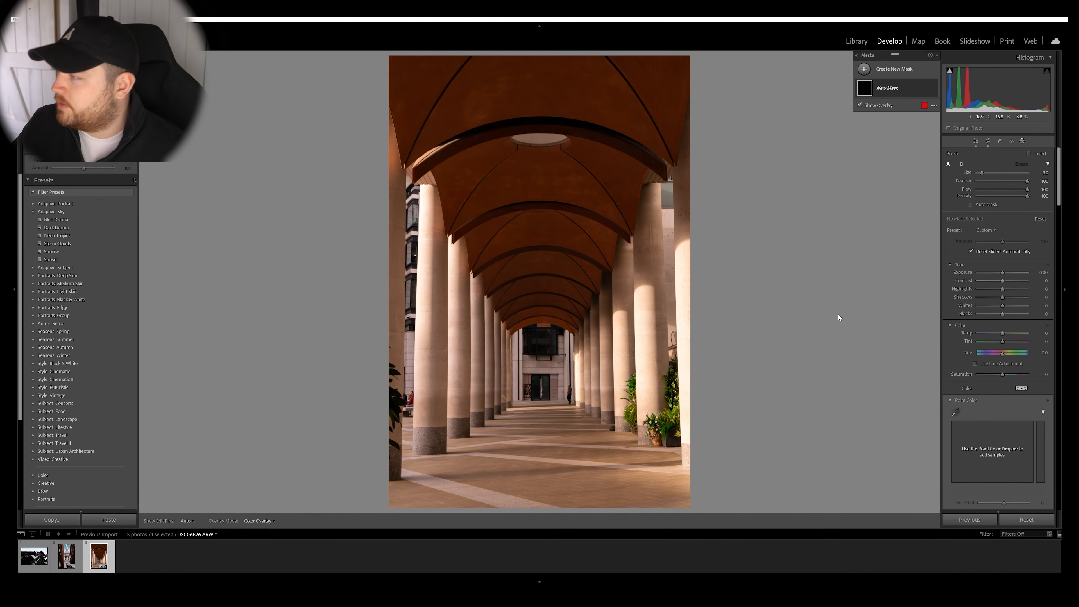
scroll(473, 466, down, 7)
scroll(406, 478, down, 1)
click(406, 479)
drag(407, 479, 679, 462)
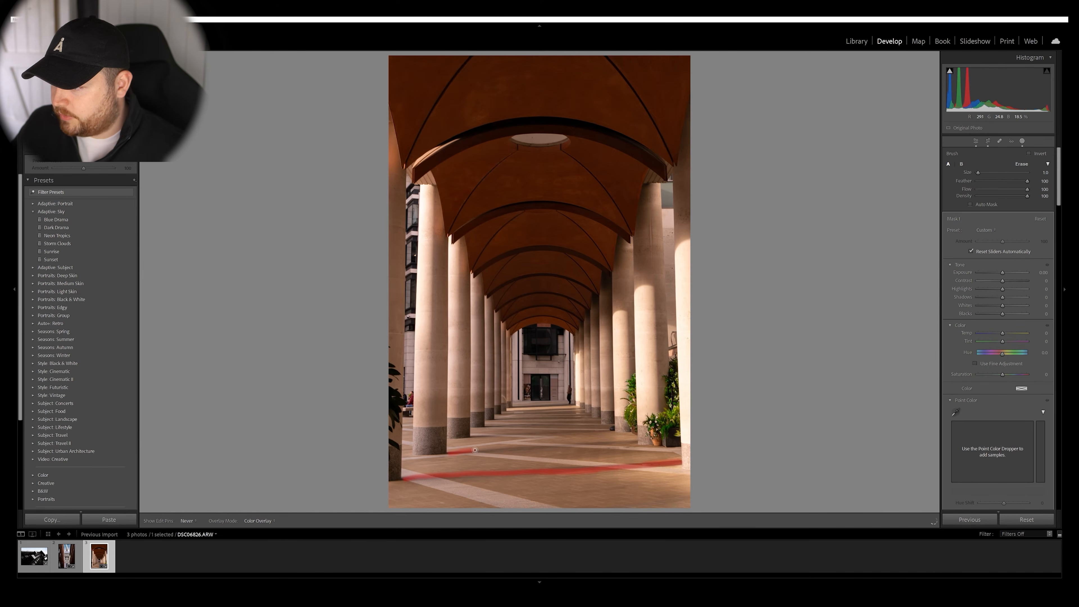
drag(474, 450, 484, 451)
key(ctrl+z)
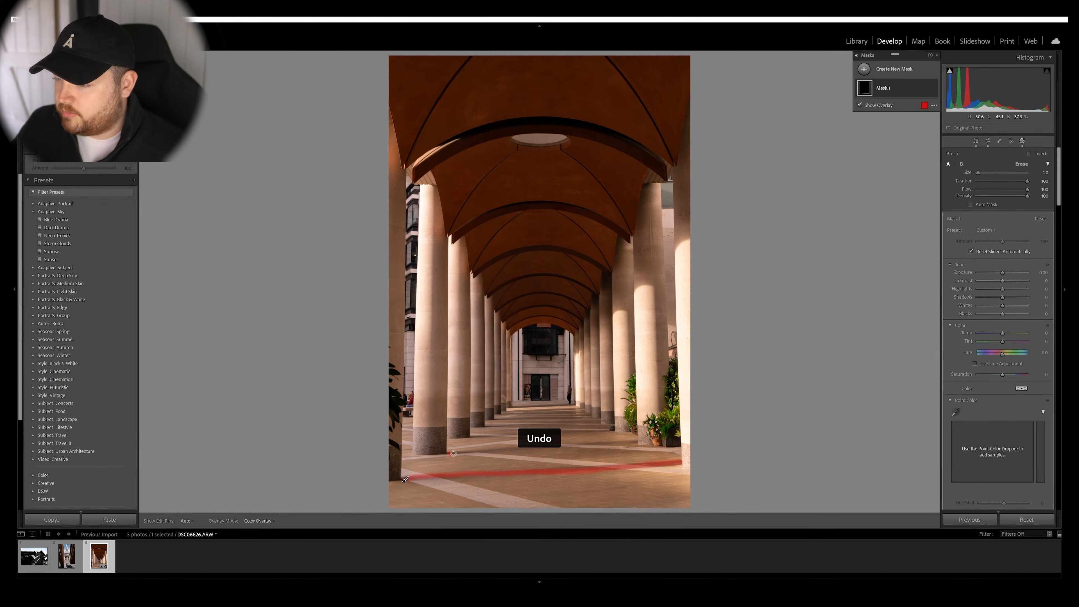
key(ctrl+z)
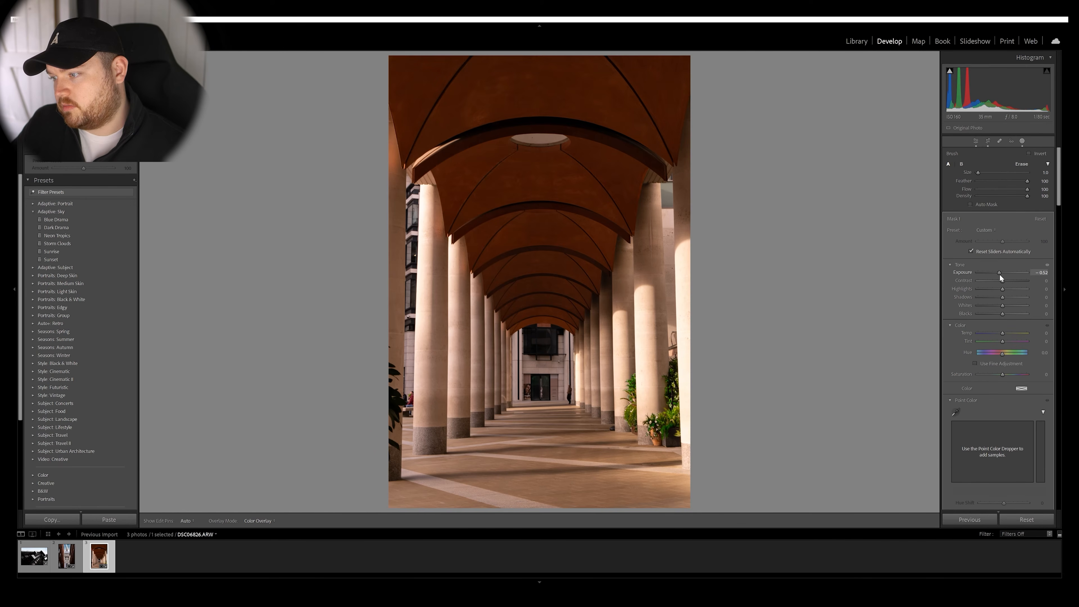
Set the brush mask's Exposure to -0.52, compare the photo with its original, and leave masking.
key(backslash)
key(backslash)
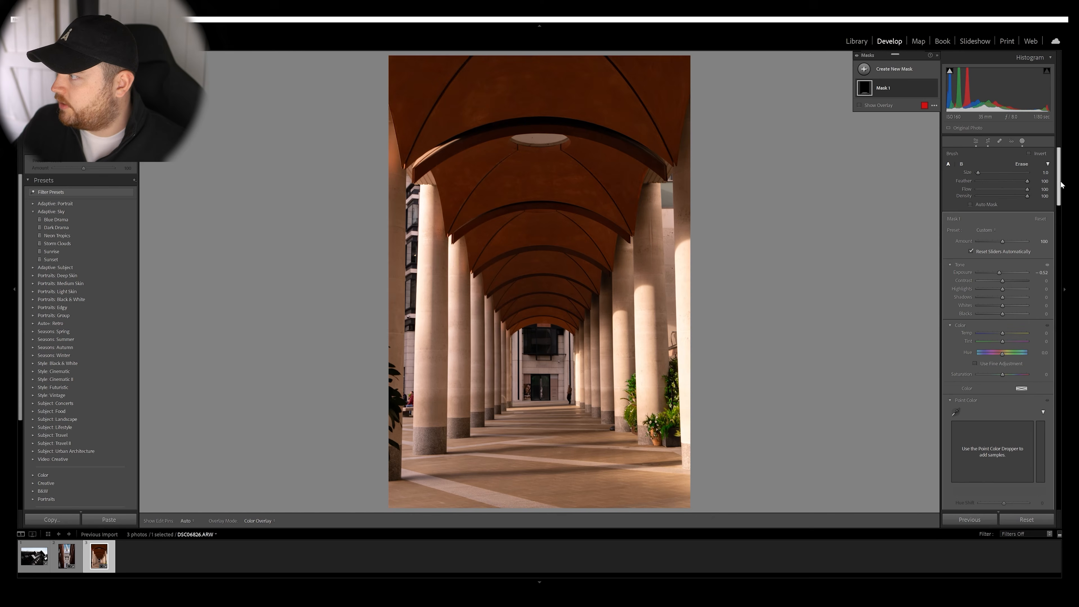
click(976, 142)
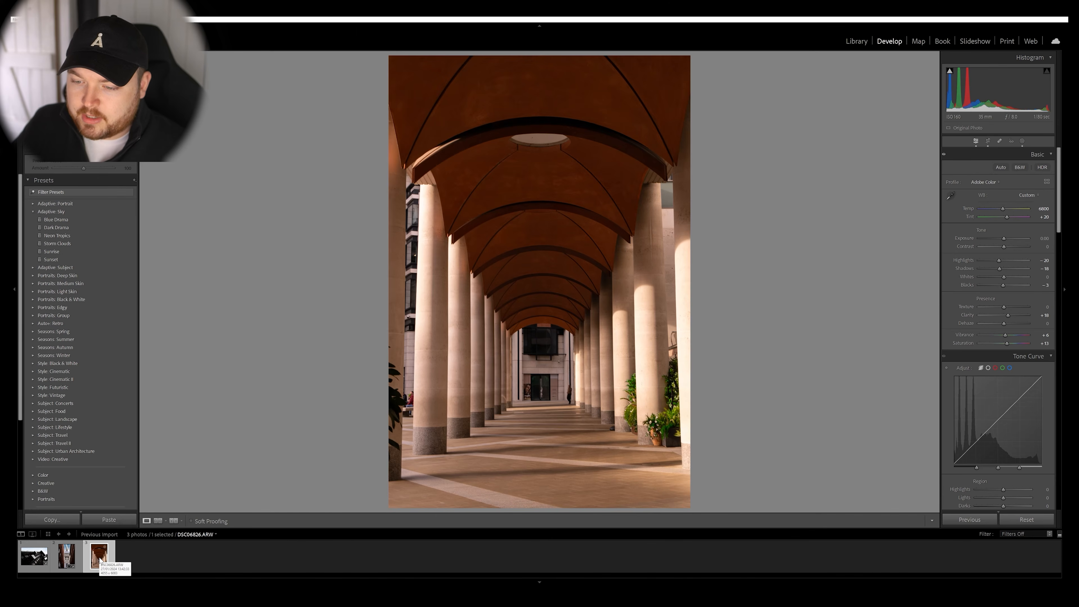
Switch to Adobe Photoshop by sending the colonnade photo there for editing.
right_click(101, 560)
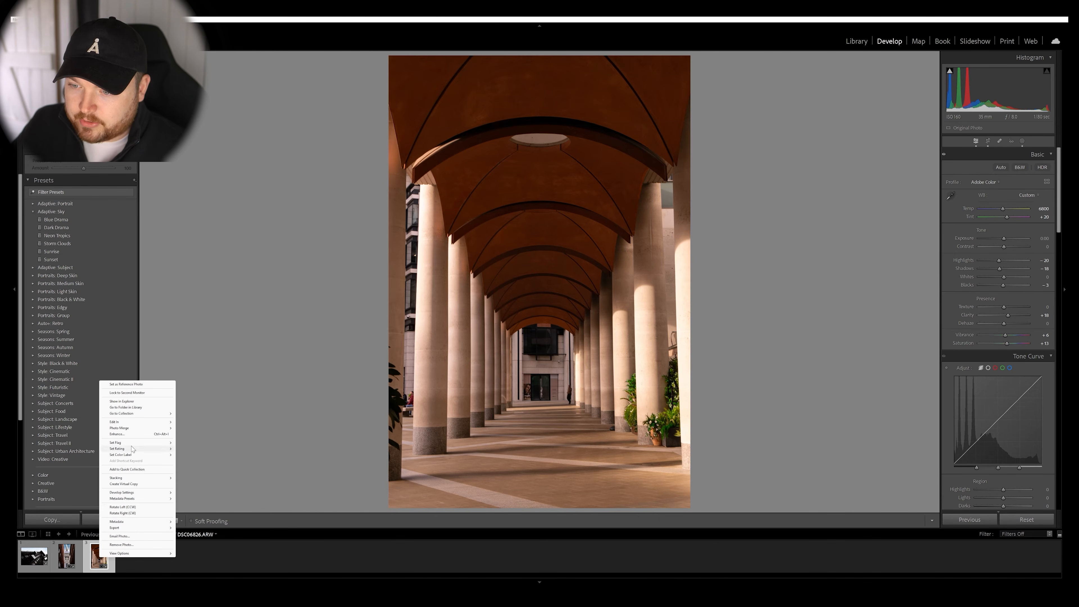
mouse_move(140, 423)
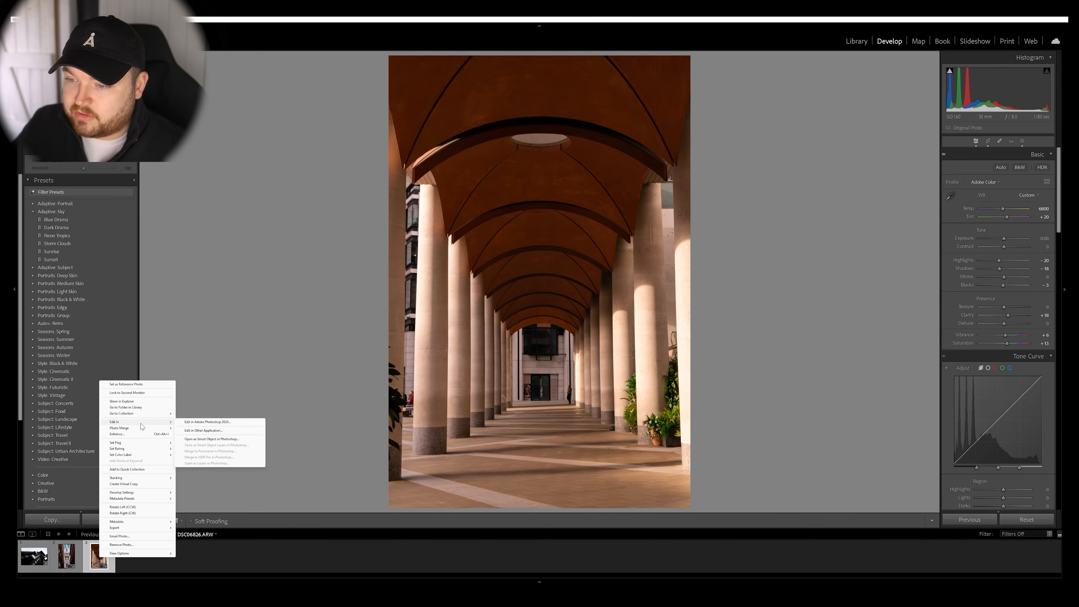
click(208, 422)
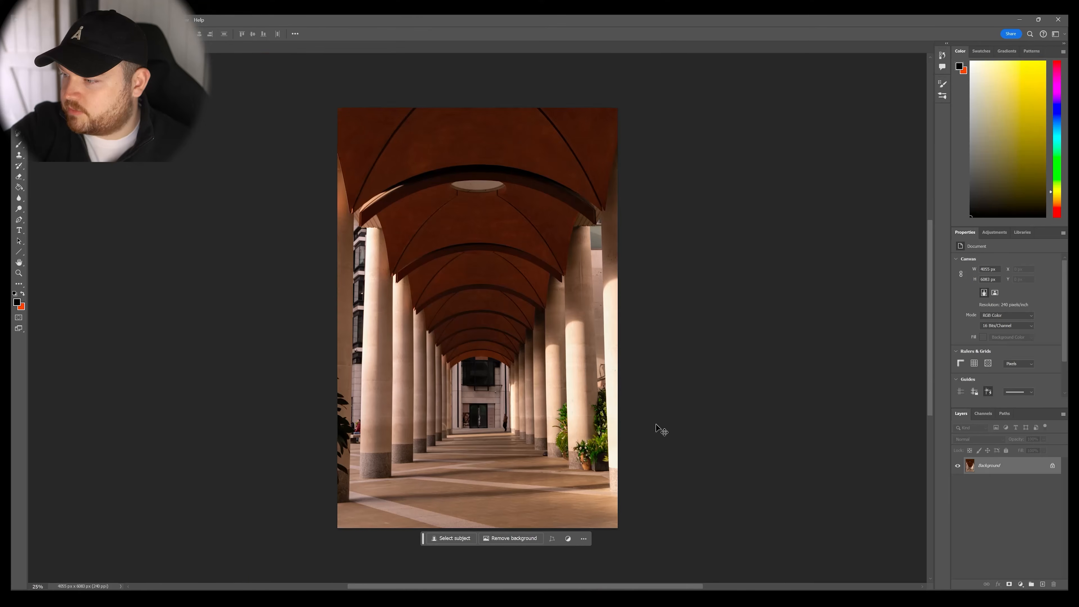
Select the doorway and posters in the far wall with a rectangular marquee and replace them using Generative Fill without a prompt.
key(ctrl+plus)
key(ctrl+plus)
key(ctrl+plus)
scroll(588, 410, down, 10)
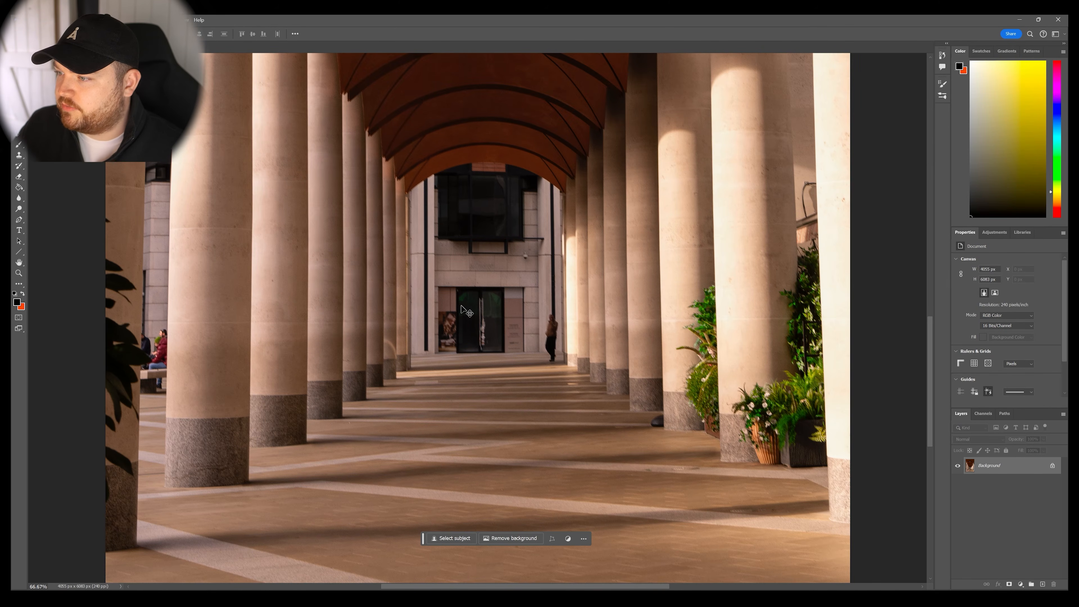
key(m)
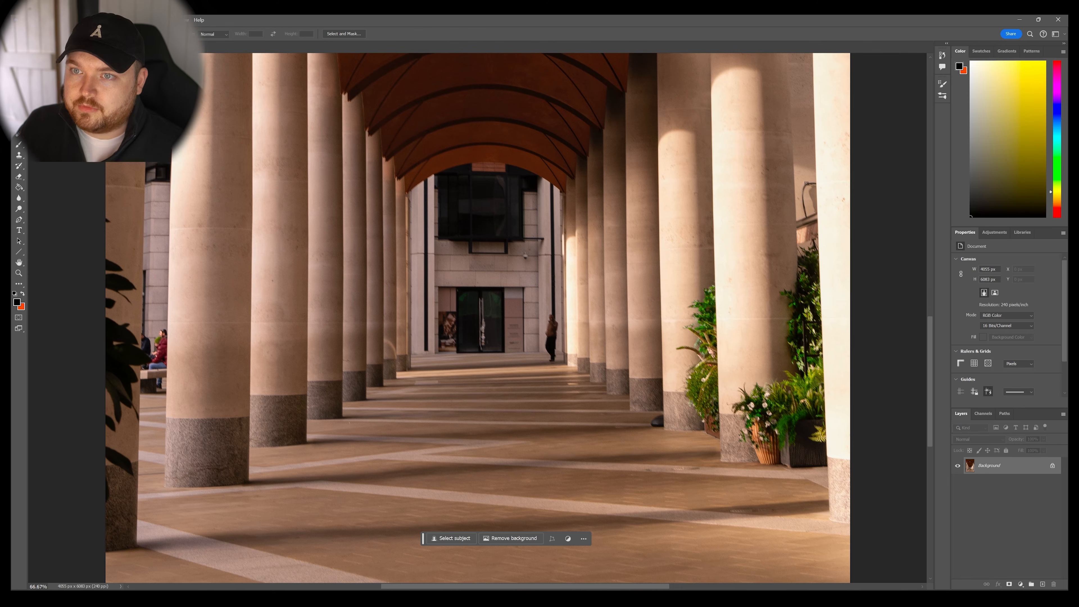
drag(434, 282, 530, 356)
click(453, 367)
click(599, 368)
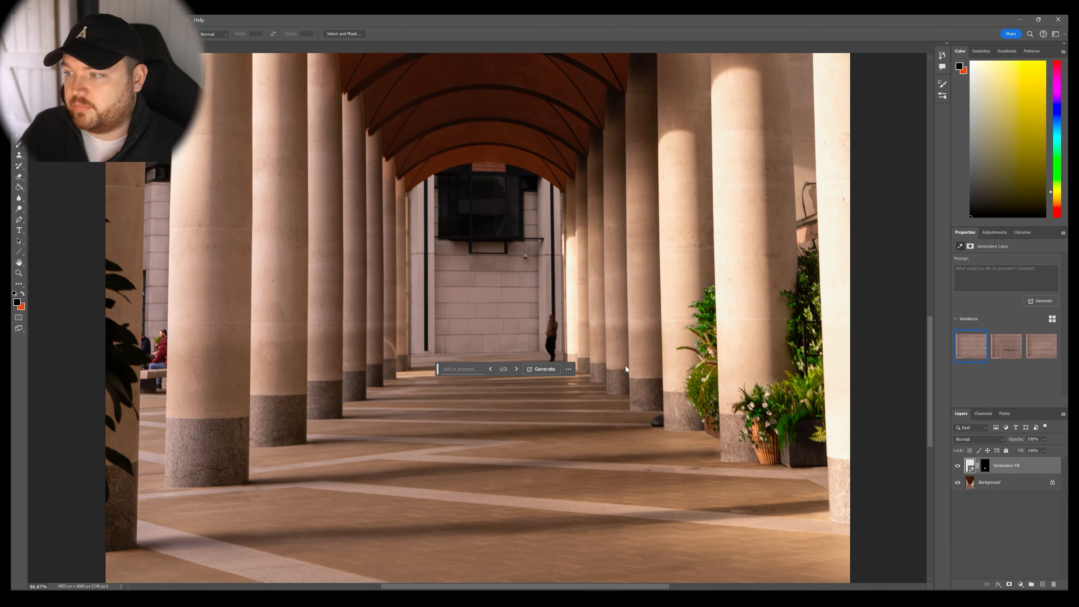
Cycle through the generated variations of the wall fill back to the first one.
click(517, 369)
click(516, 369)
click(516, 369)
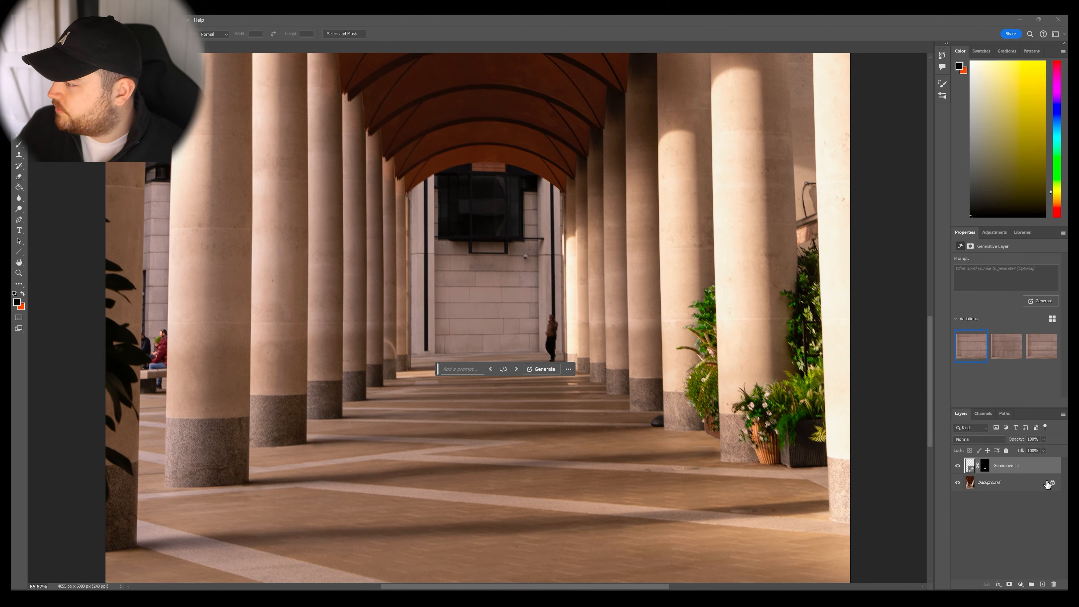
Unlock the background layer and retouch the small fixture out of the far wall below the dark window with a reduced brush.
click(1009, 486)
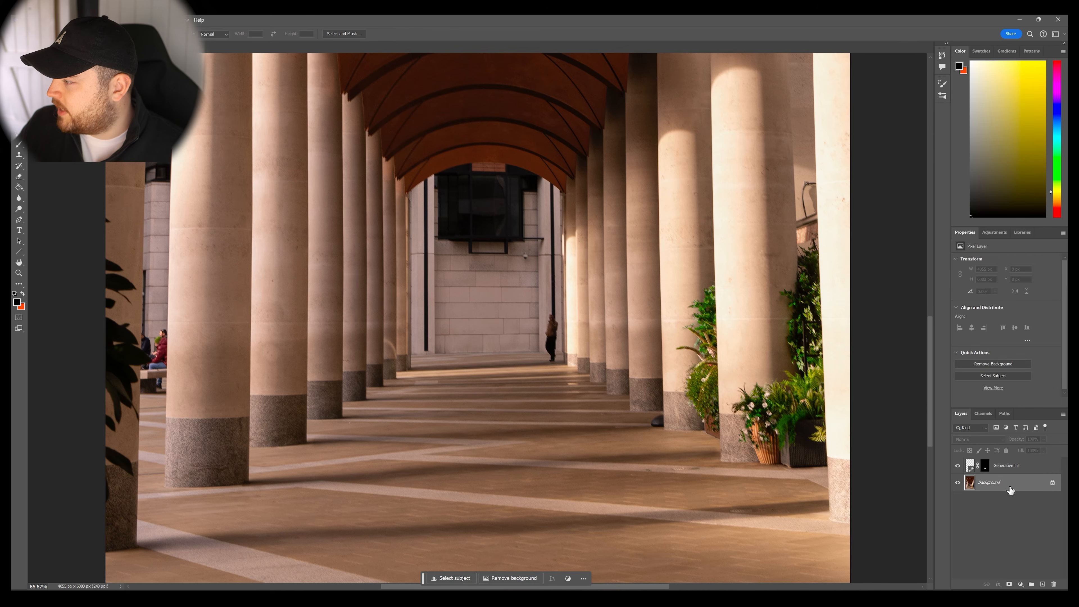
click(1053, 483)
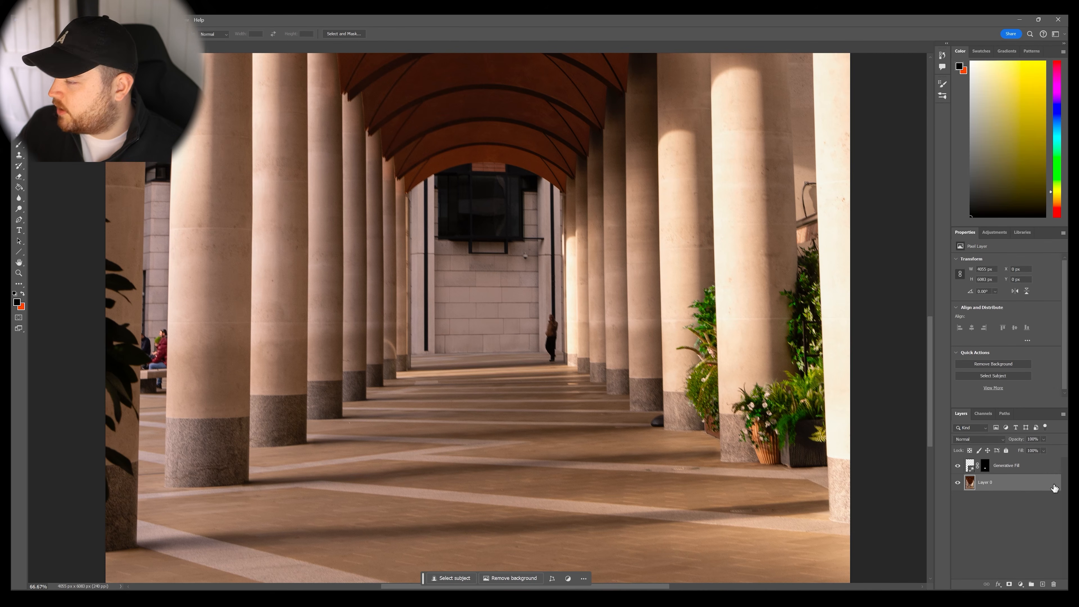
click(18, 140)
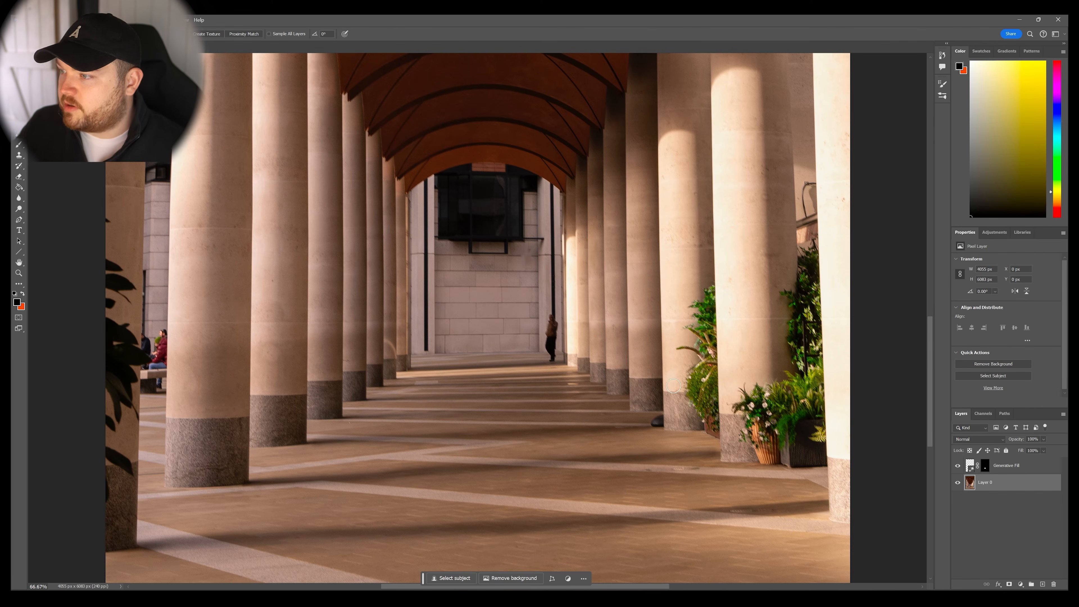
key(s)
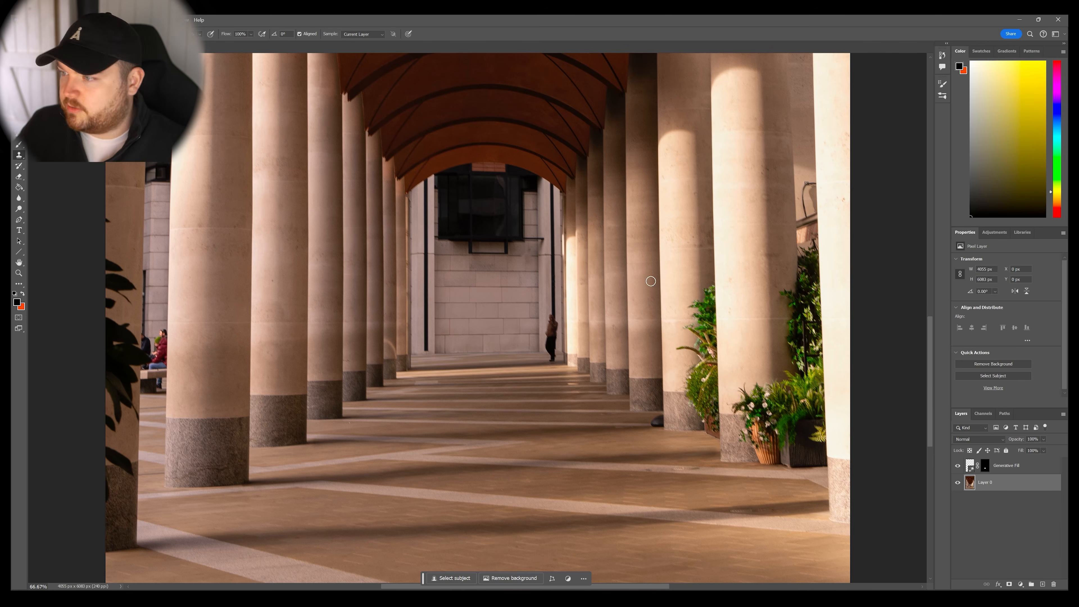
scroll(540, 272, up, 6)
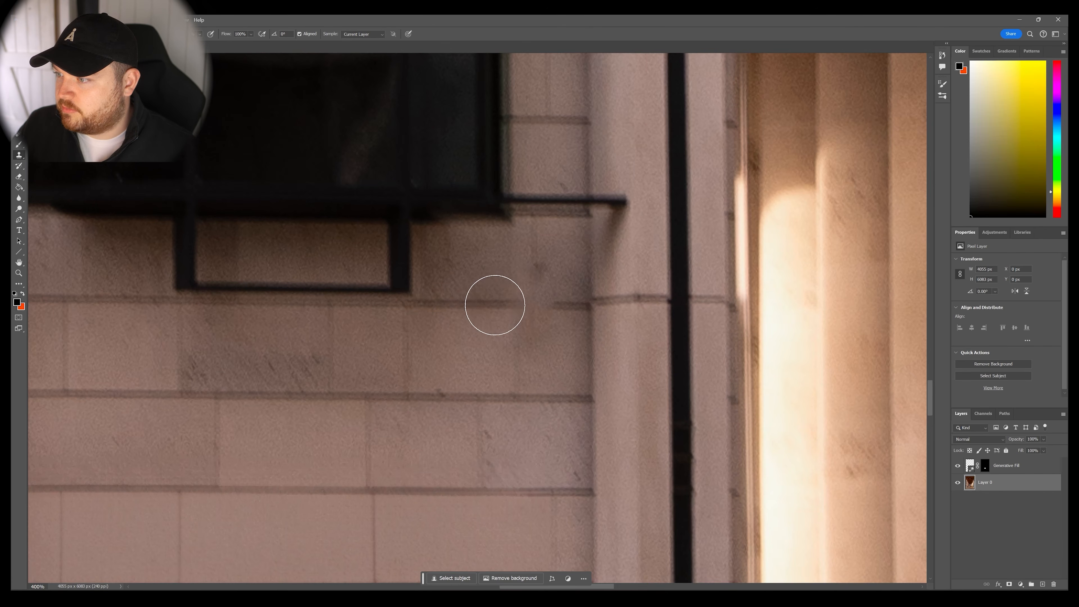
key(bracketleft)
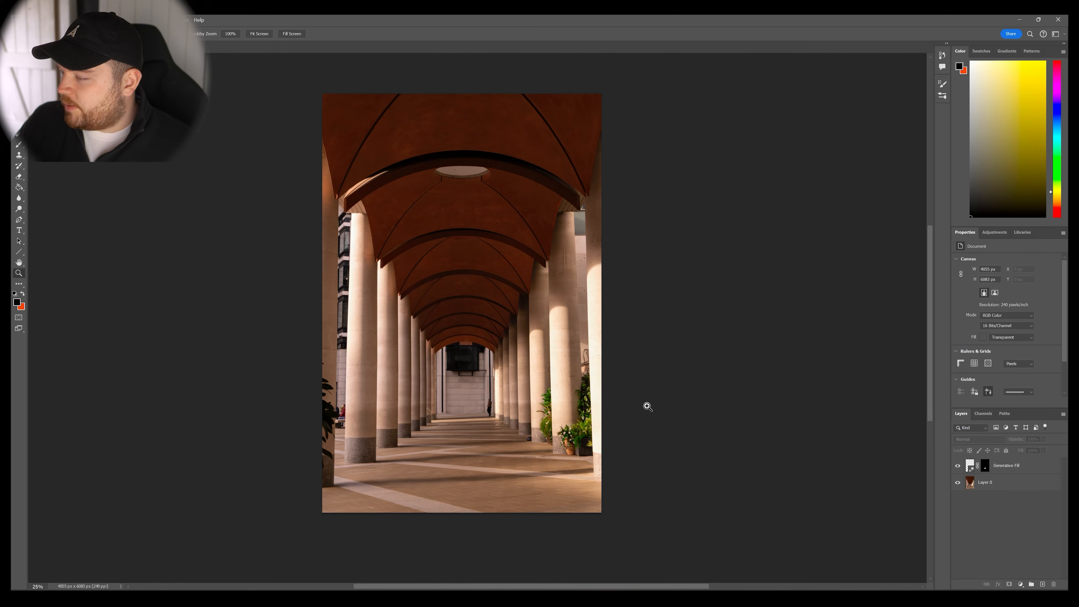
Check the retouched far wall, save the photo, and quit Photoshop to return to Lightroom.
click(500, 416)
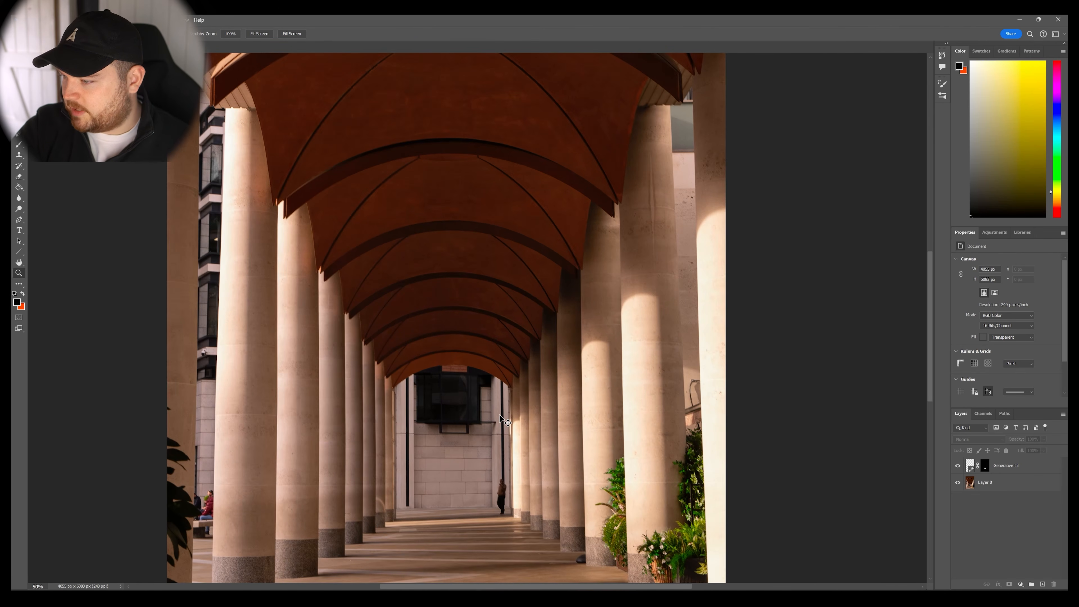
key(ctrl+minus)
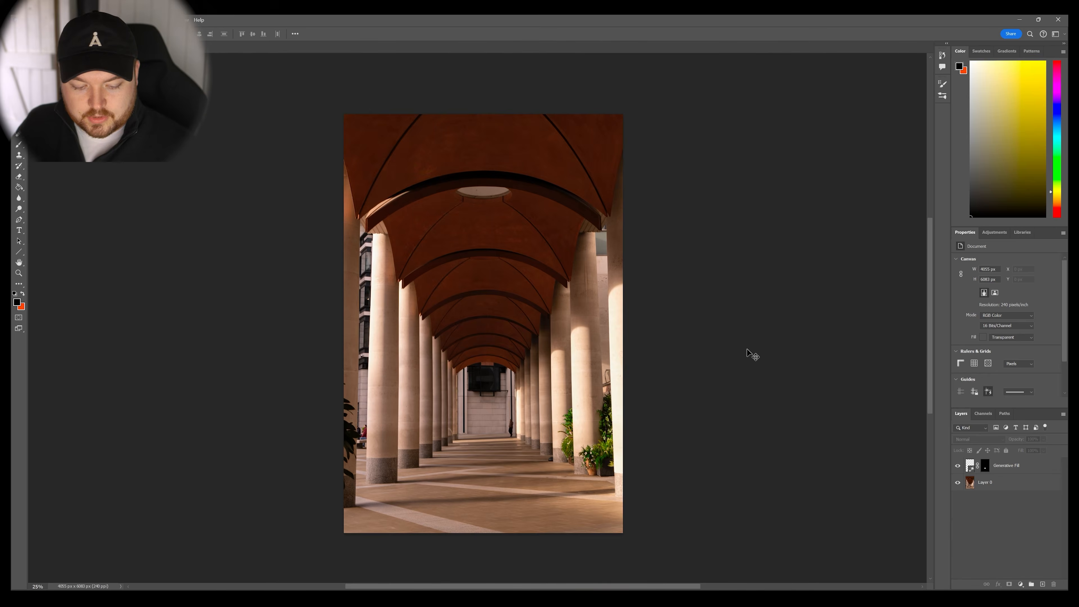
key(ctrl+s)
click(1058, 20)
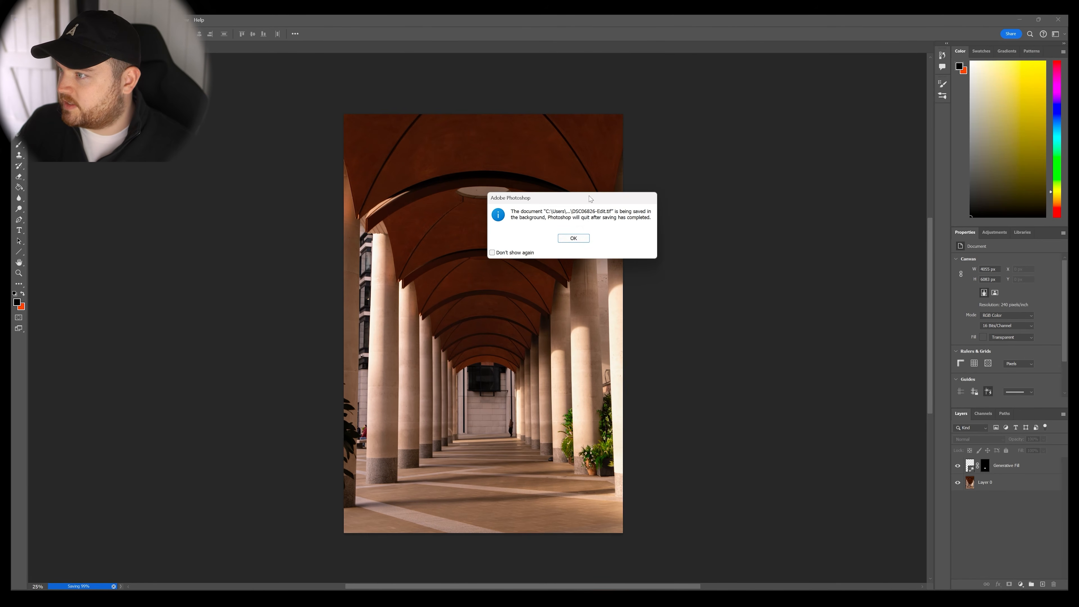
click(573, 237)
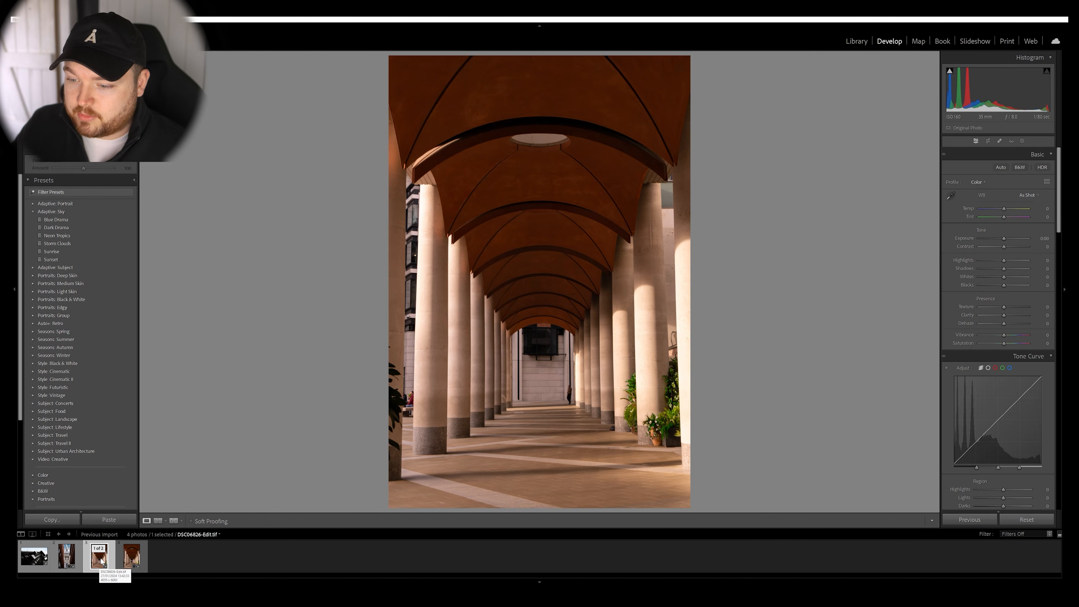
Compare the original raw colonnade photo with the retouched DSC06826-Edit.tif copy.
click(133, 561)
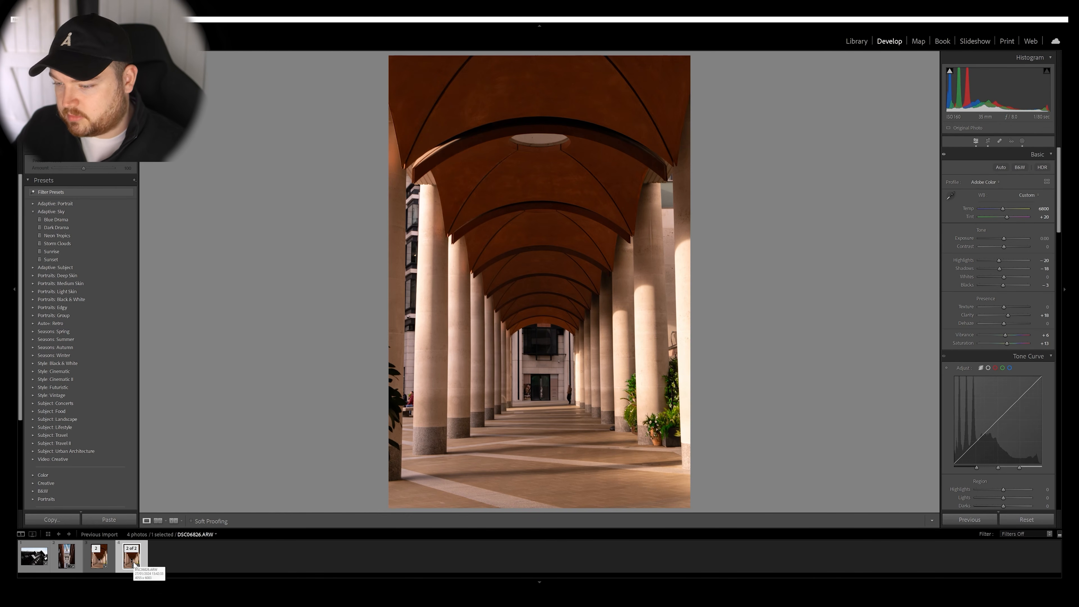
click(102, 561)
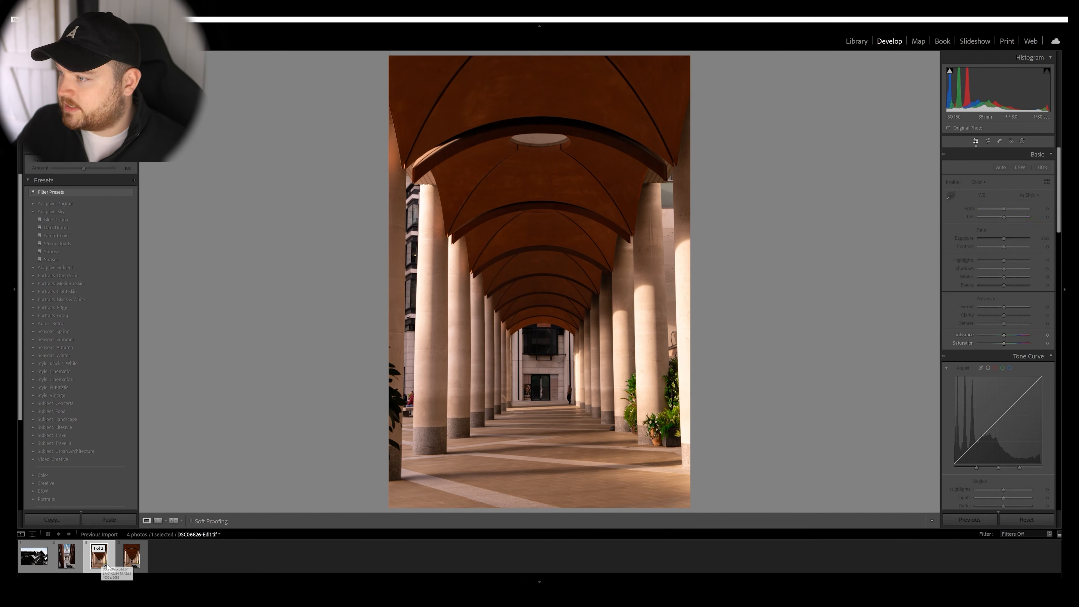
Select the three finished photos, leaving out the unretouched colonnade raw file, and open their export settings.
click(40, 562)
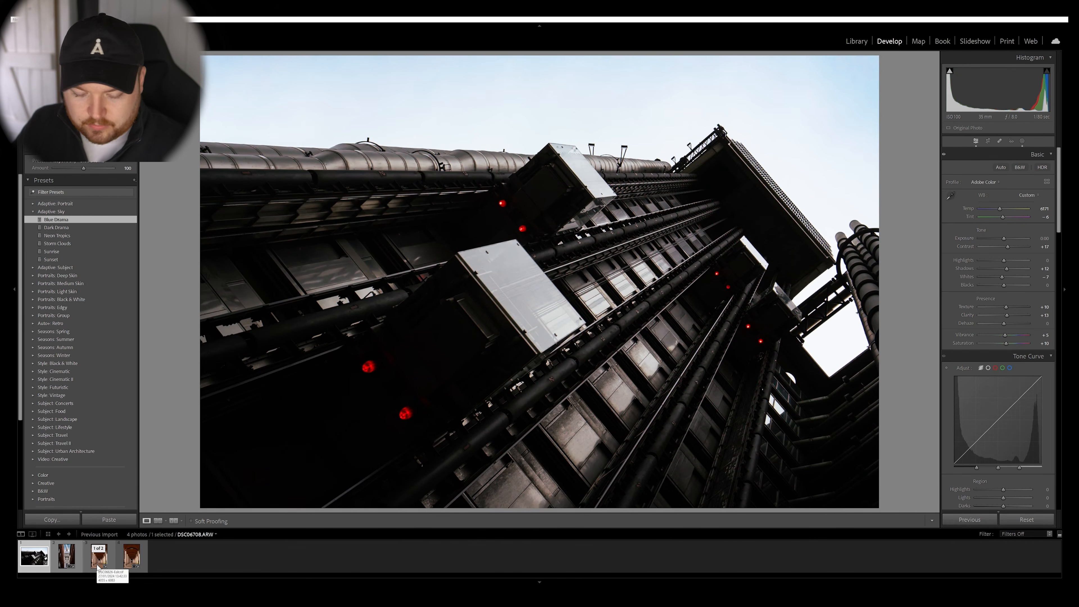
shift+click(98, 568)
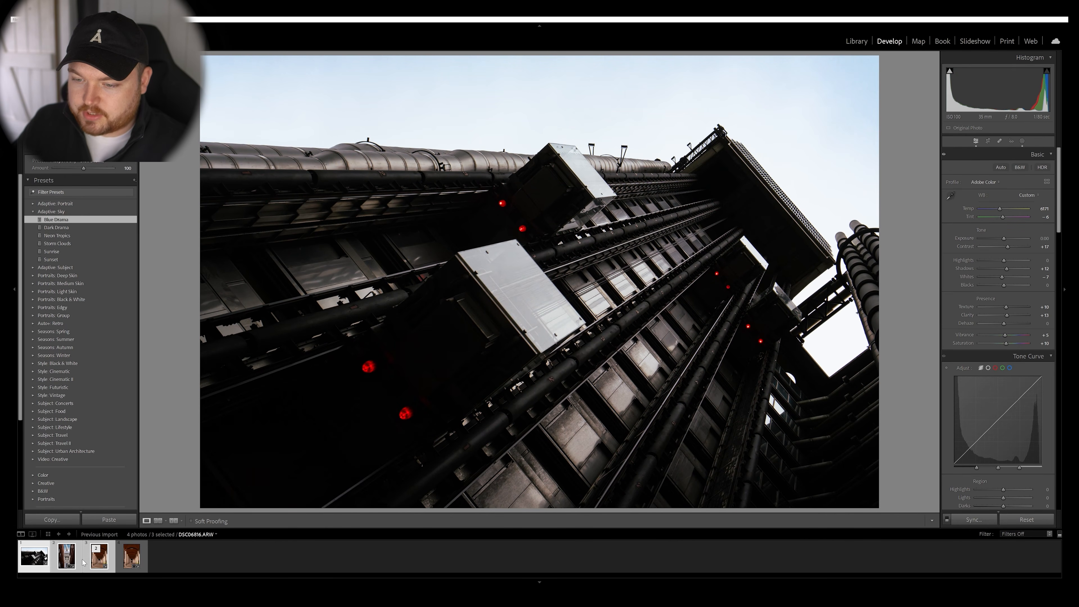
right_click(68, 551)
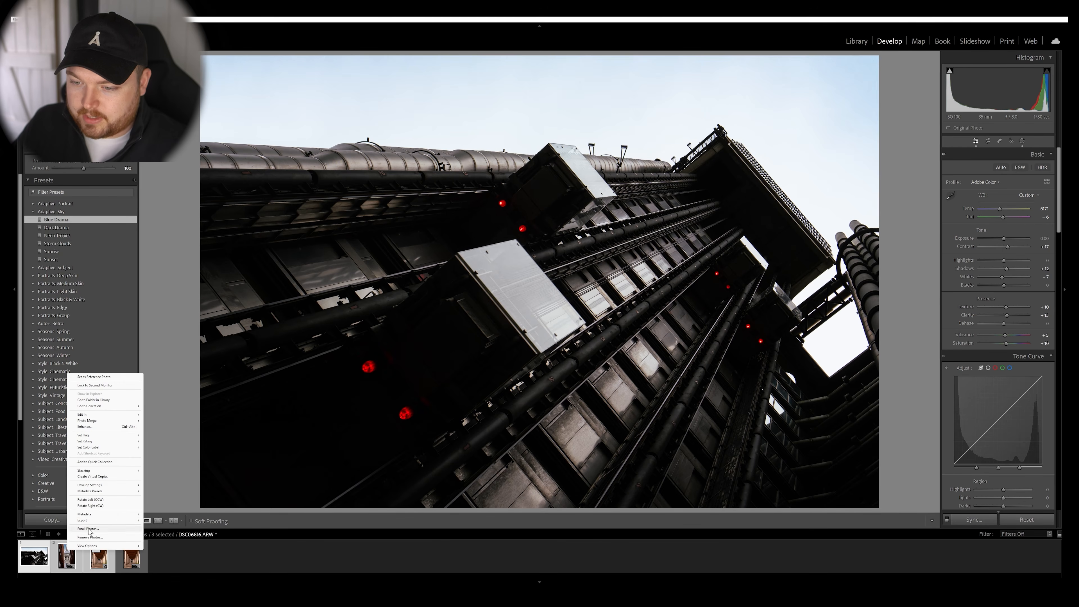
mouse_move(91, 523)
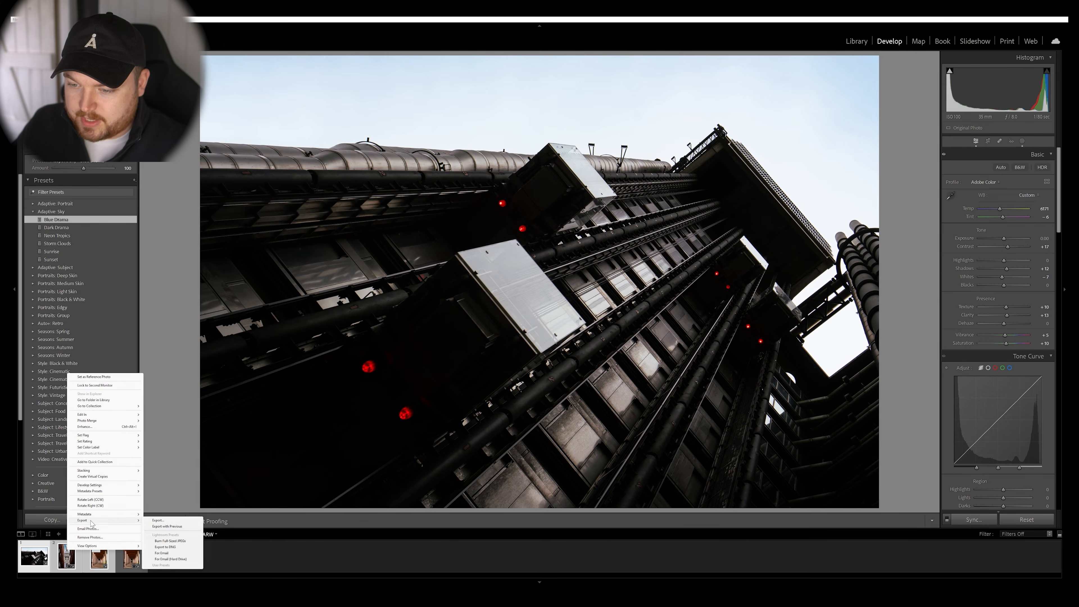
click(170, 521)
Review the export location, naming and file settings, and export the three photos as quality 100 JPEGs to the Edited Photos folder.
scroll(709, 277, down, 5)
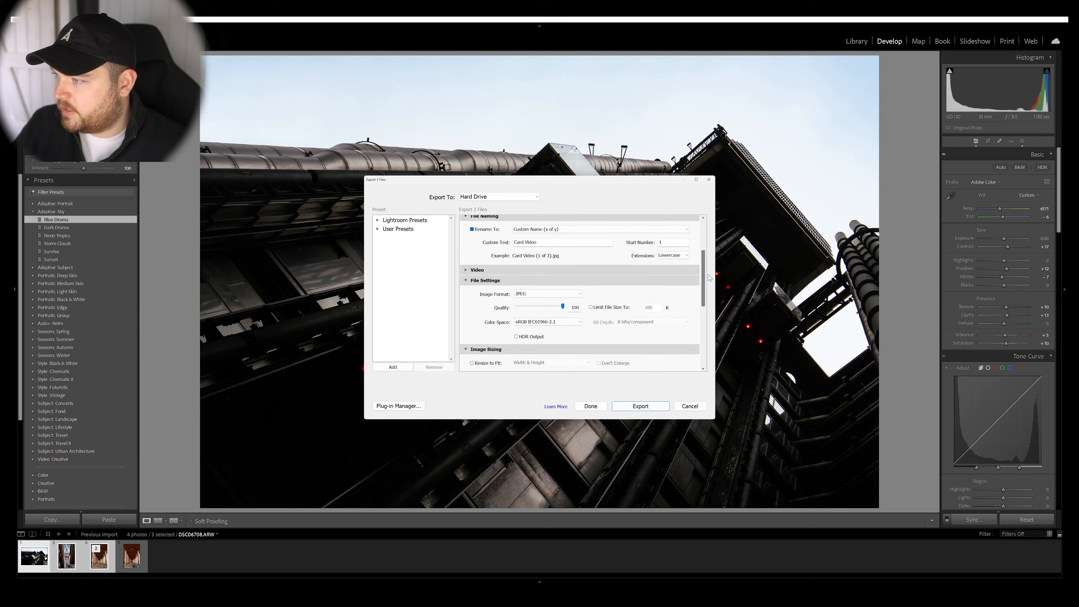
scroll(709, 283, down, 2)
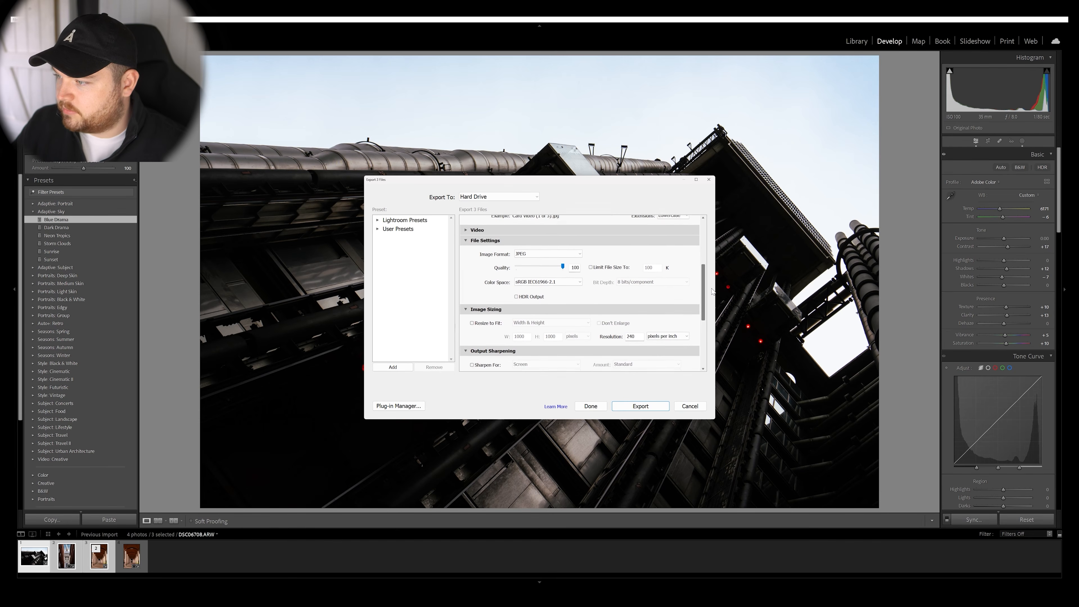
scroll(709, 286, down, 2)
scroll(493, 275, up, 10)
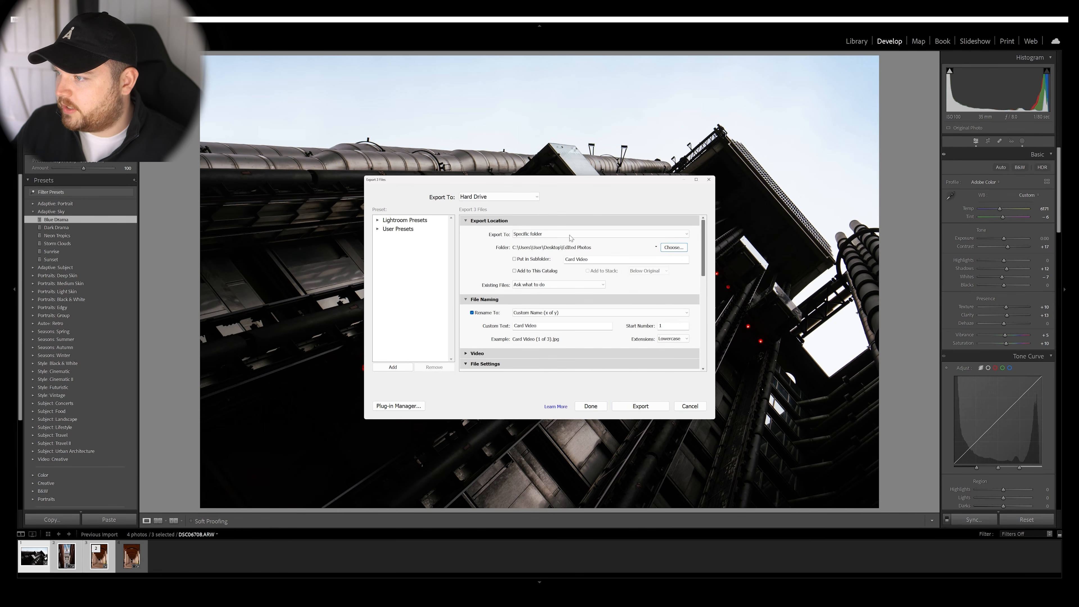
click(650, 408)
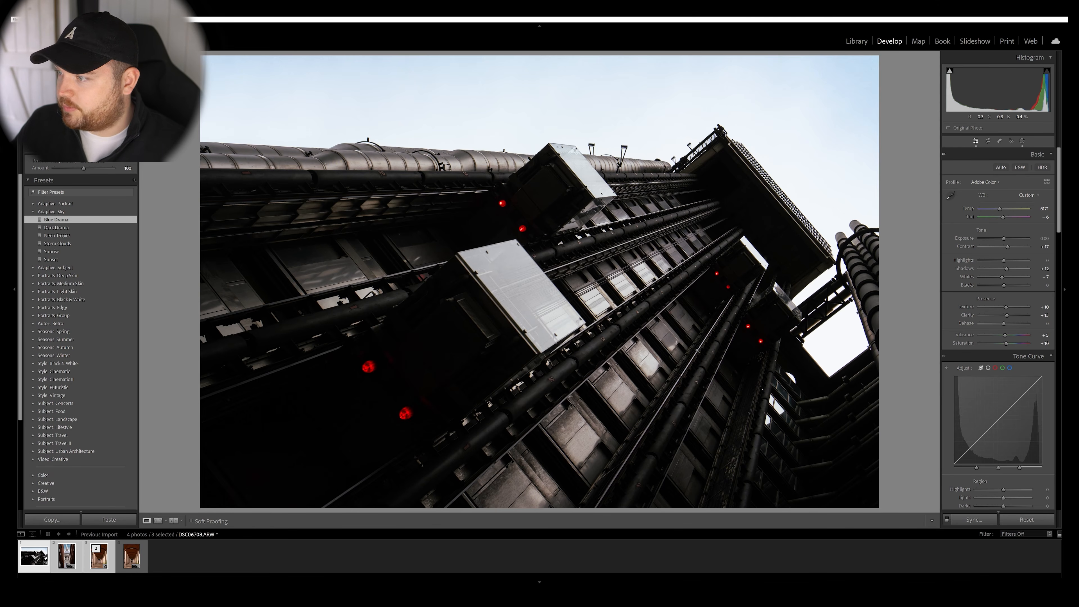